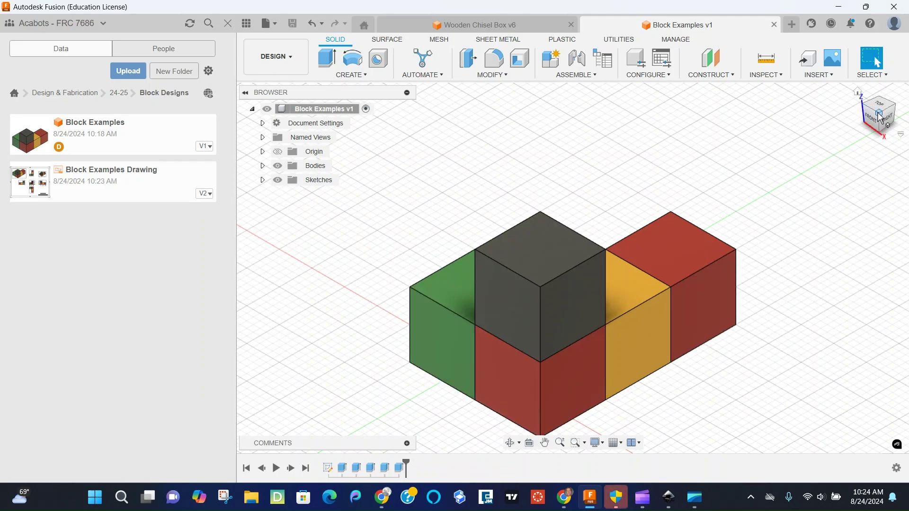
Hide the project file listing to enlarge the modelling area of the untitled design.
{"action": "mouse_move", "coordinate": [880, 116]}
{"action": "left_mouse_down"}
{"action": "mouse_move", "coordinate": [848, 135]}
{"action": "mouse_move", "coordinate": [854, 145]}
{"action": "mouse_move", "coordinate": [867, 140]}
{"action": "mouse_move", "coordinate": [880, 121]}
{"action": "left_mouse_up"}
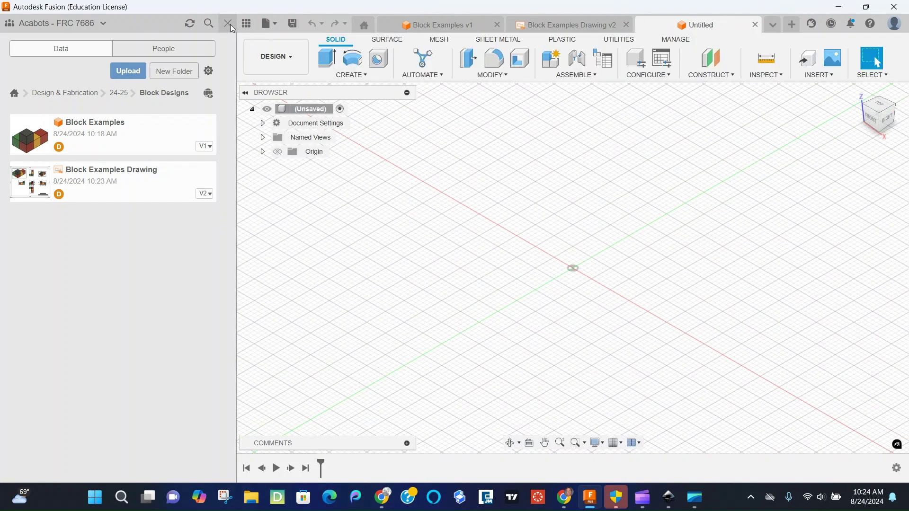
{"action": "left_click", "coordinate": [229, 24]}
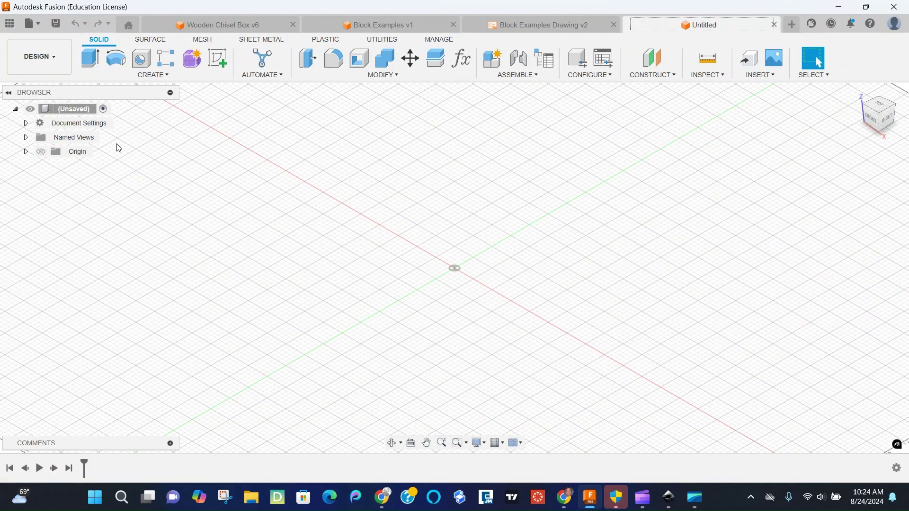
Check the unit type in the document settings and leave it as is.
{"action": "left_click", "coordinate": [27, 123]}
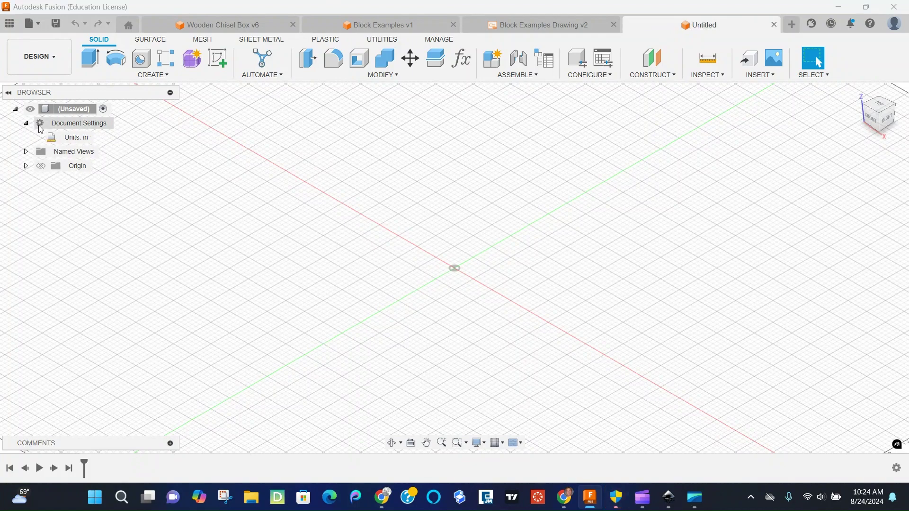
{"action": "mouse_move", "coordinate": [100, 137]}
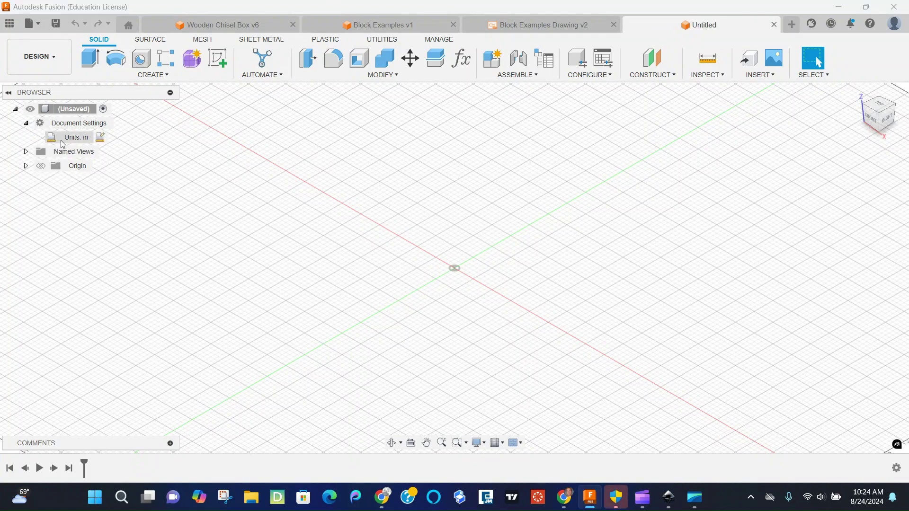
{"action": "left_click", "coordinate": [100, 138]}
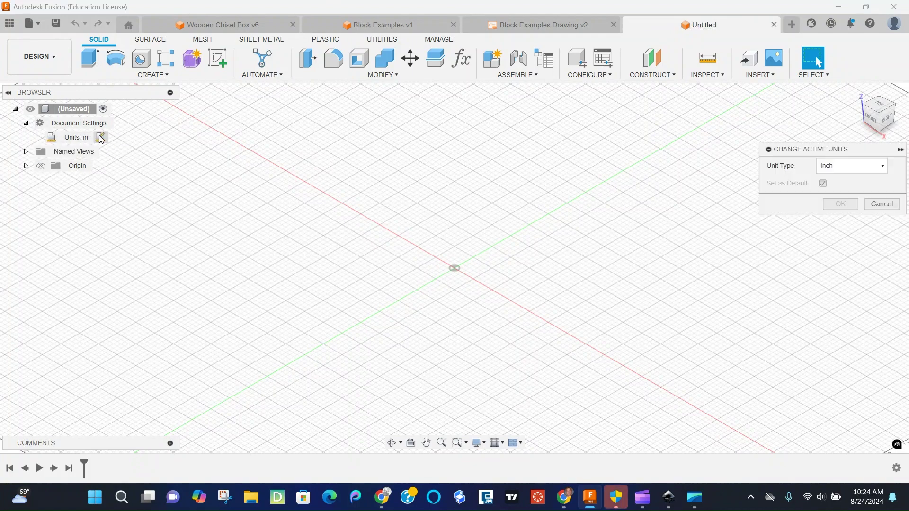
{"action": "left_click", "coordinate": [891, 206]}
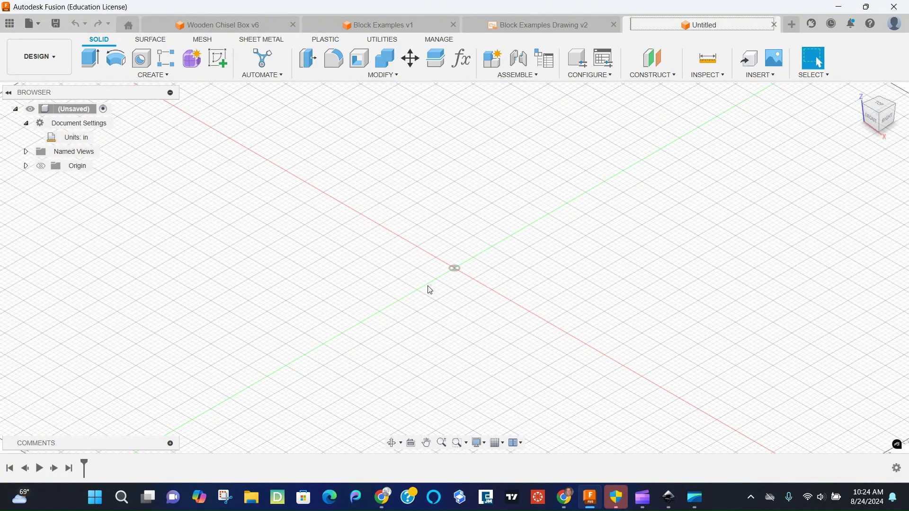
Sketch a 1 in by 1 in center rectangle on the horizontal plane, centred on the origin, and finish the sketch.
{"action": "left_click", "coordinate": [215, 59]}
{"action": "left_click", "coordinate": [528, 270]}
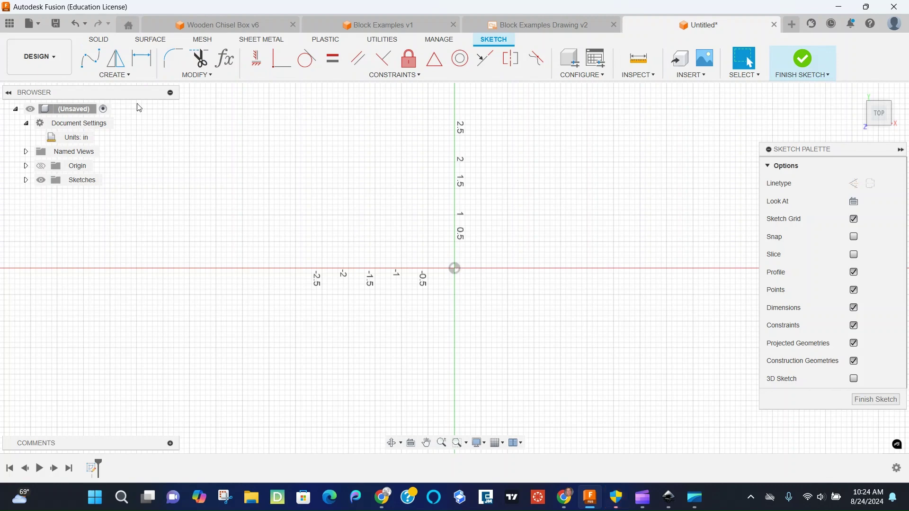
{"action": "left_click", "coordinate": [135, 76]}
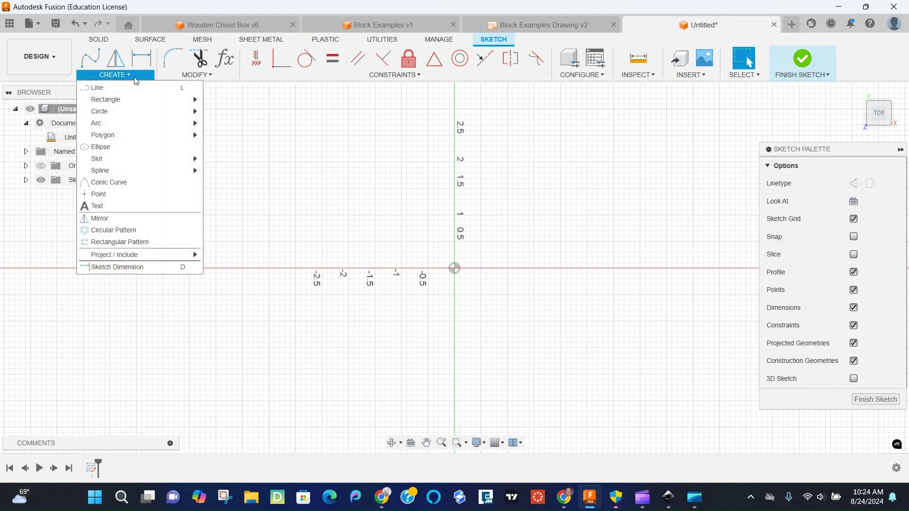
{"action": "mouse_move", "coordinate": [134, 101]}
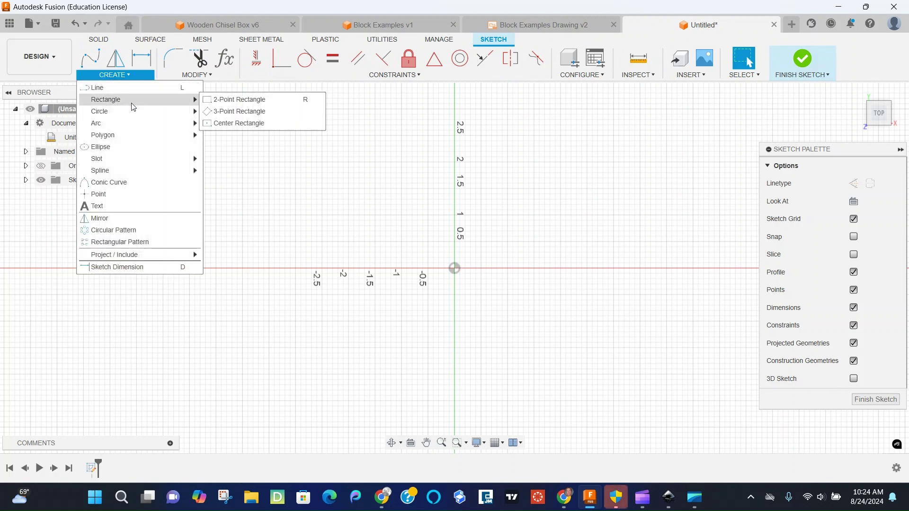
{"action": "left_click", "coordinate": [218, 124]}
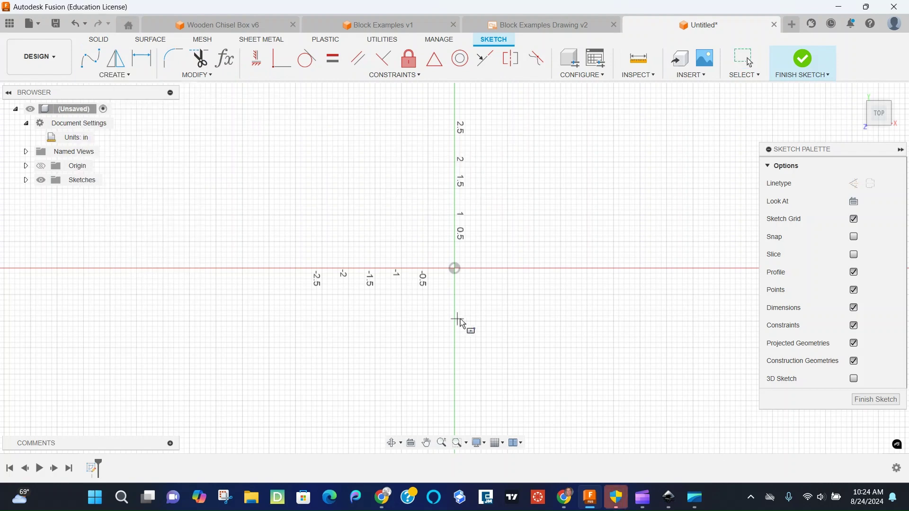
{"action": "left_click", "coordinate": [454, 268]}
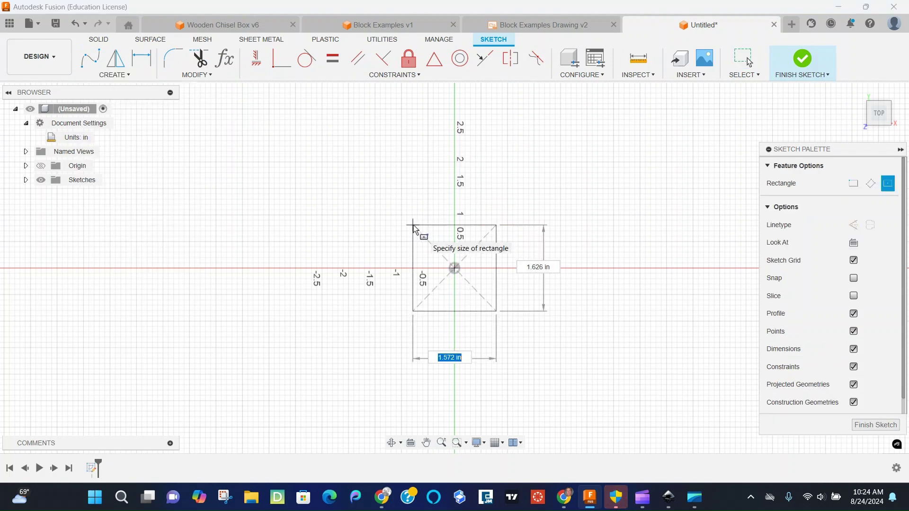
{"action": "type", "text": "1"}
{"action": "key", "text": "Tab"}
{"action": "type", "text": "1"}
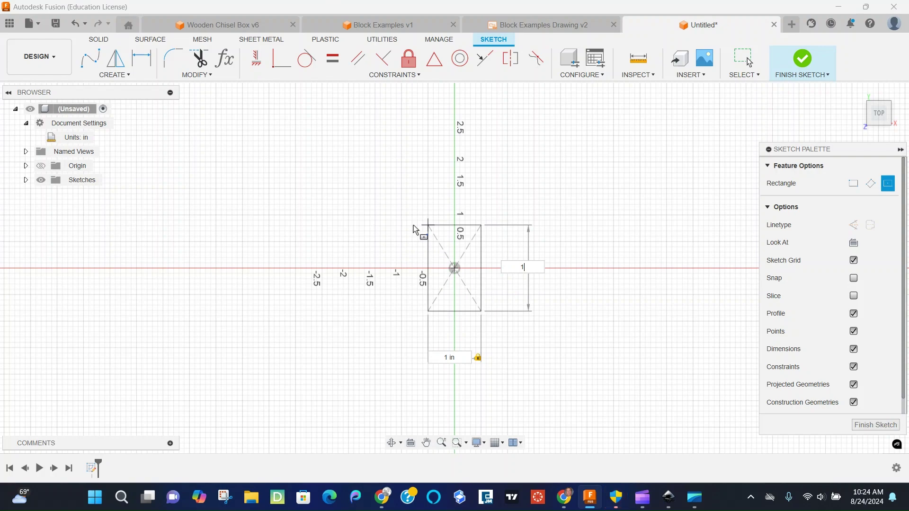
{"action": "key", "text": "Tab"}
{"action": "key", "text": "Return"}
{"action": "left_click", "coordinate": [802, 62]}
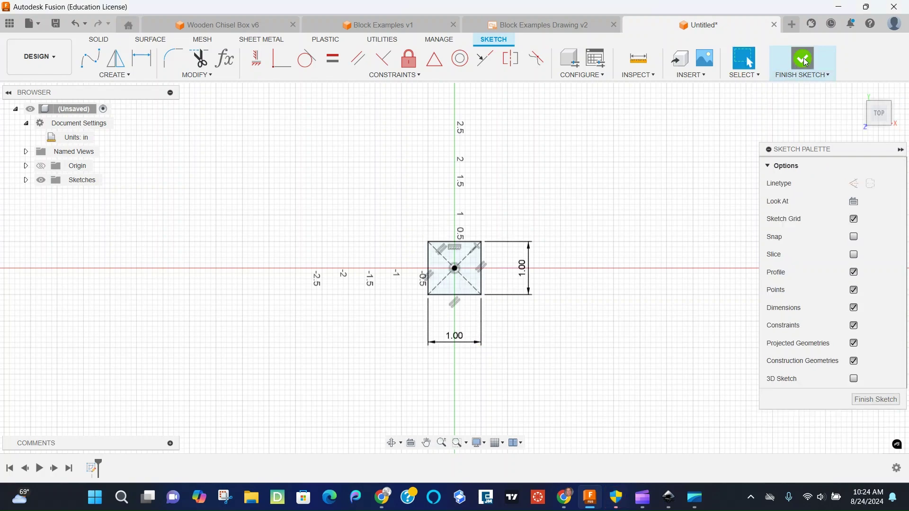
Extrude the square profile upward 1 in as a new body.
{"action": "scroll", "coordinate": [445, 277], "scroll_direction": "up", "scroll_amount": 3}
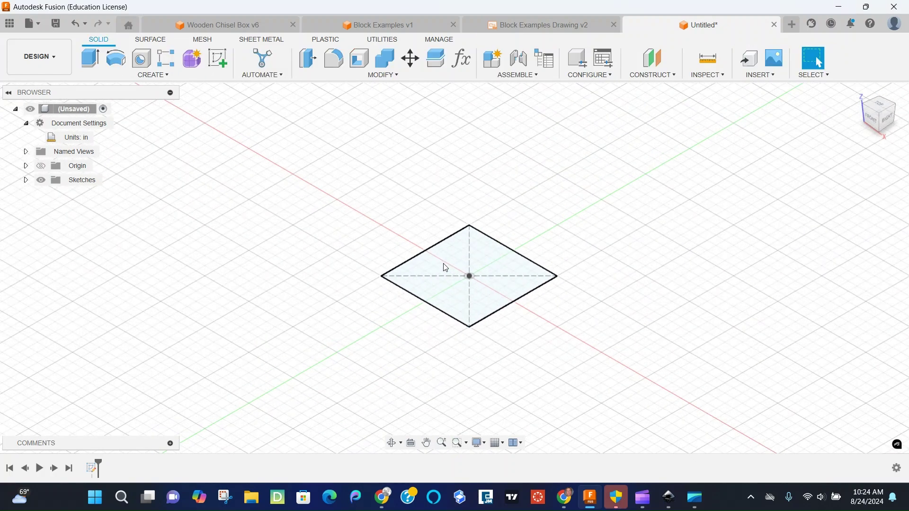
{"action": "left_click", "coordinate": [450, 311]}
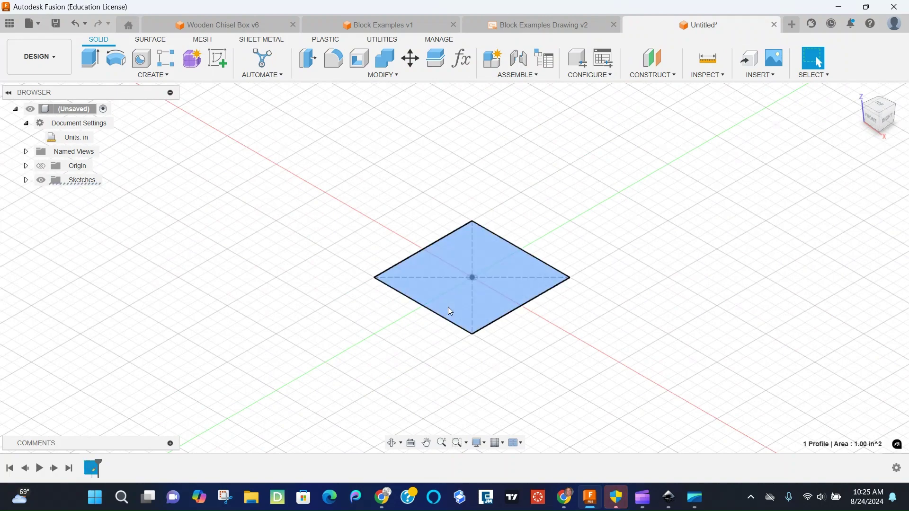
{"action": "key", "text": "e"}
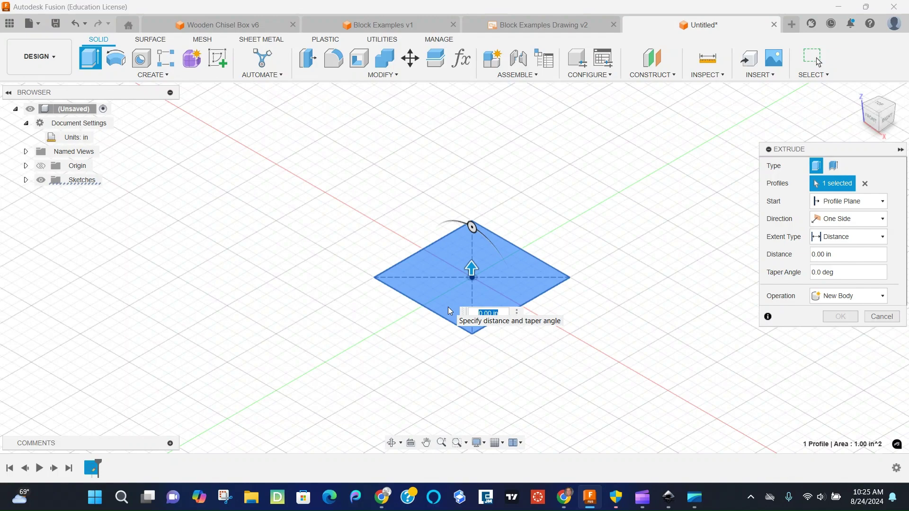
{"action": "type", "text": "1"}
{"action": "key", "text": "Return"}
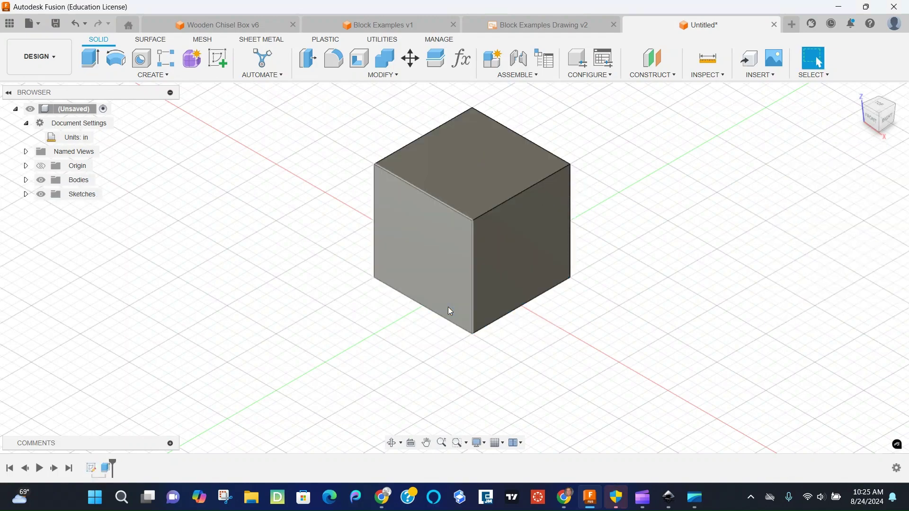
Apply the Paint - Enamel Glossy (Red) appearance to the whole cube.
{"action": "scroll", "coordinate": [593, 374], "scroll_direction": "down", "scroll_amount": 3}
{"action": "scroll", "coordinate": [595, 376], "scroll_direction": "up", "scroll_amount": 3}
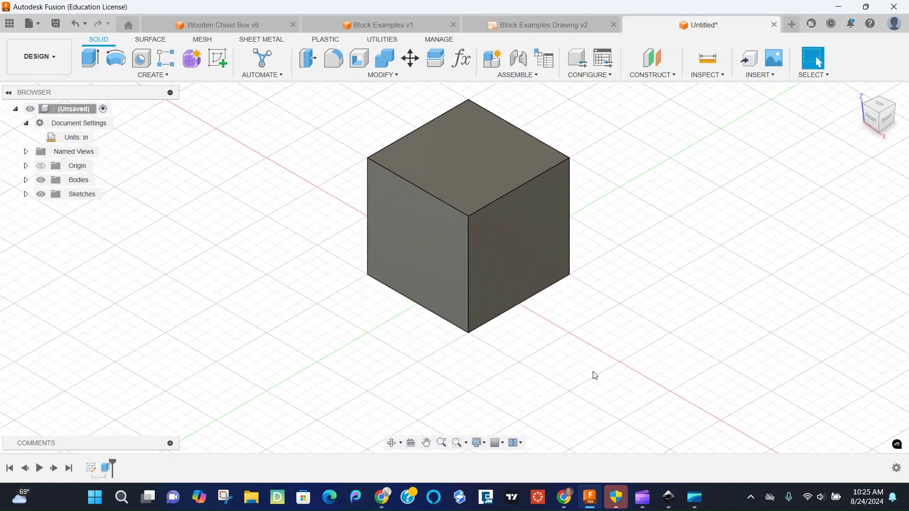
{"action": "scroll", "coordinate": [595, 375], "scroll_direction": "down", "scroll_amount": 1}
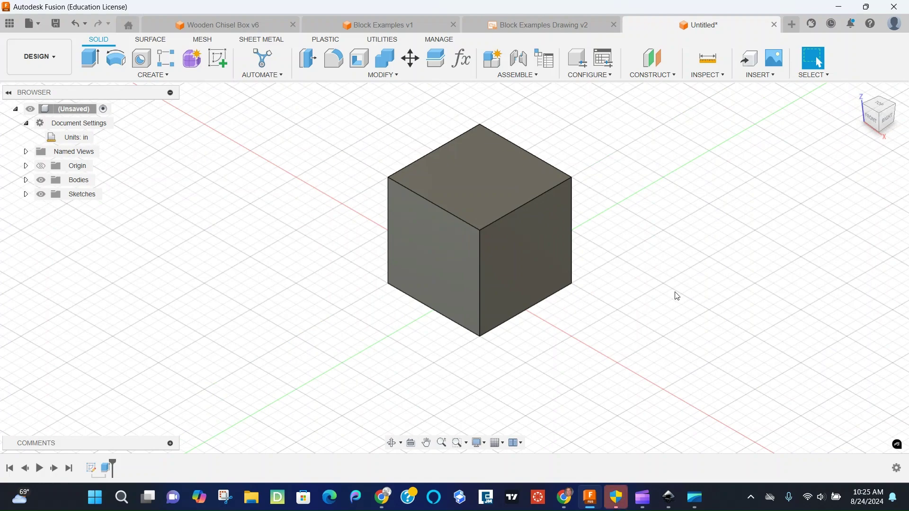
{"action": "scroll", "coordinate": [677, 296], "scroll_direction": "up", "scroll_amount": 2}
{"action": "scroll", "coordinate": [671, 299], "scroll_direction": "down", "scroll_amount": 3}
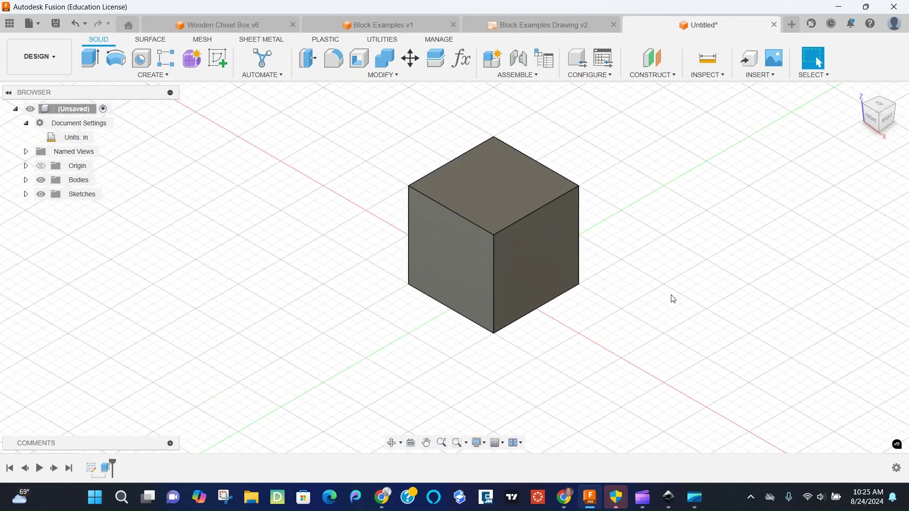
{"action": "key", "text": "a"}
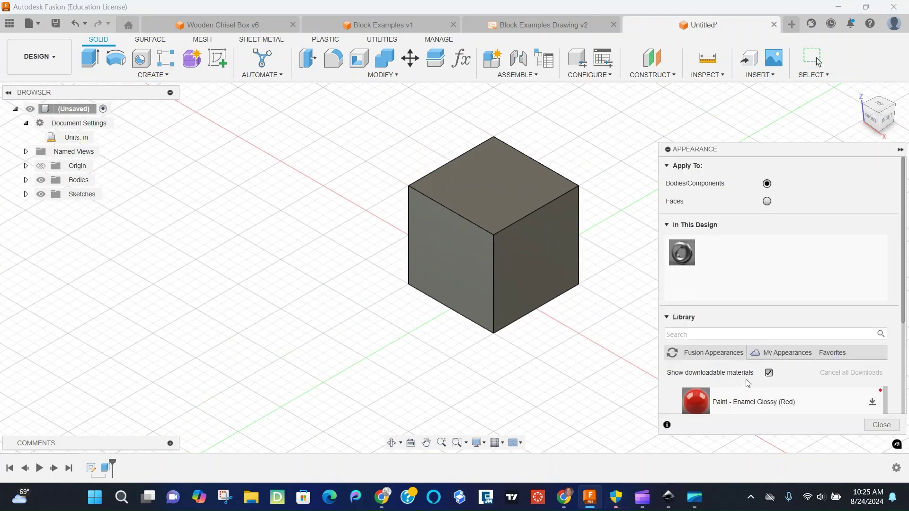
{"action": "scroll", "coordinate": [747, 384], "scroll_direction": "down", "scroll_amount": 3}
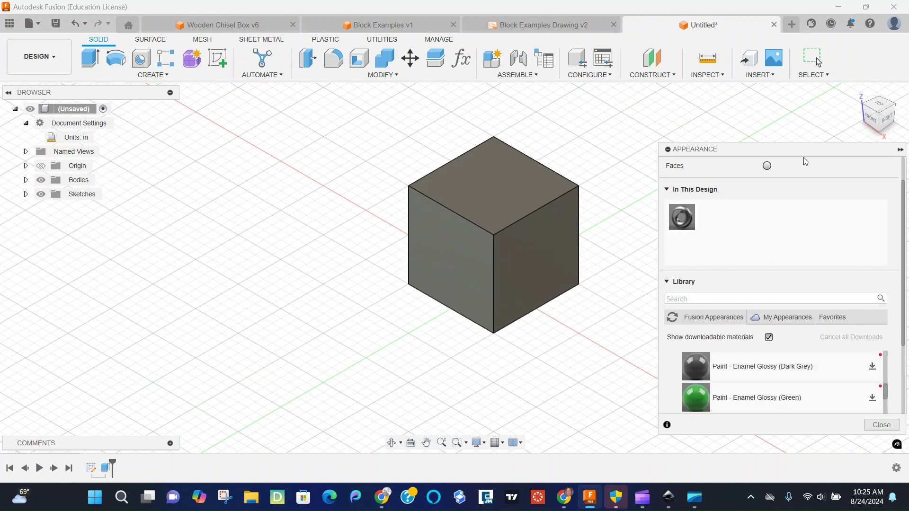
{"action": "left_click_drag", "start_coordinate": [800, 151], "coordinate": [795, 101]}
{"action": "scroll", "coordinate": [720, 353], "scroll_direction": "down", "scroll_amount": 5}
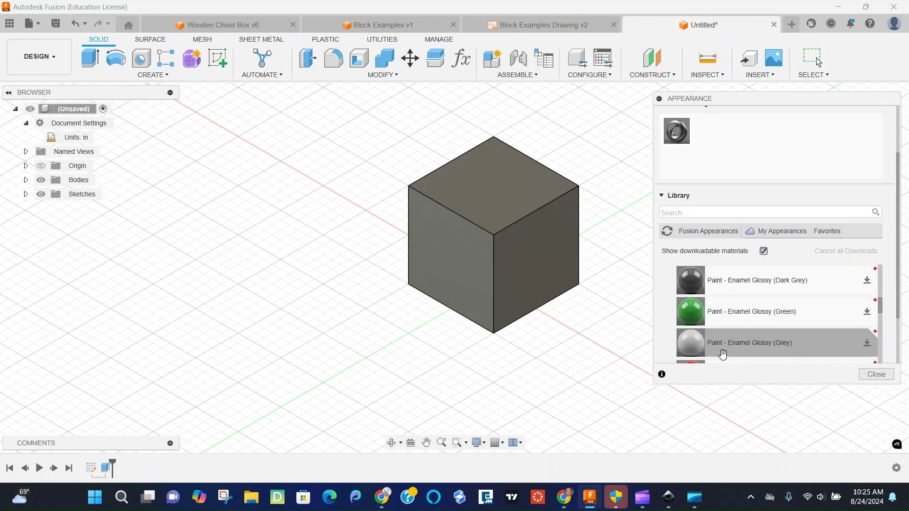
{"action": "scroll", "coordinate": [718, 290], "scroll_direction": "up", "scroll_amount": 3}
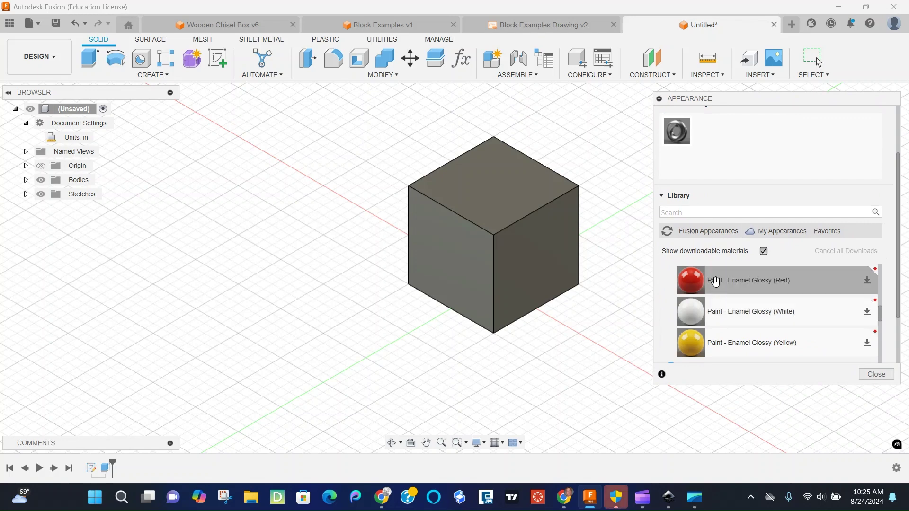
{"action": "scroll", "coordinate": [716, 284], "scroll_direction": "up", "scroll_amount": 3}
{"action": "scroll", "coordinate": [710, 332], "scroll_direction": "down", "scroll_amount": 3}
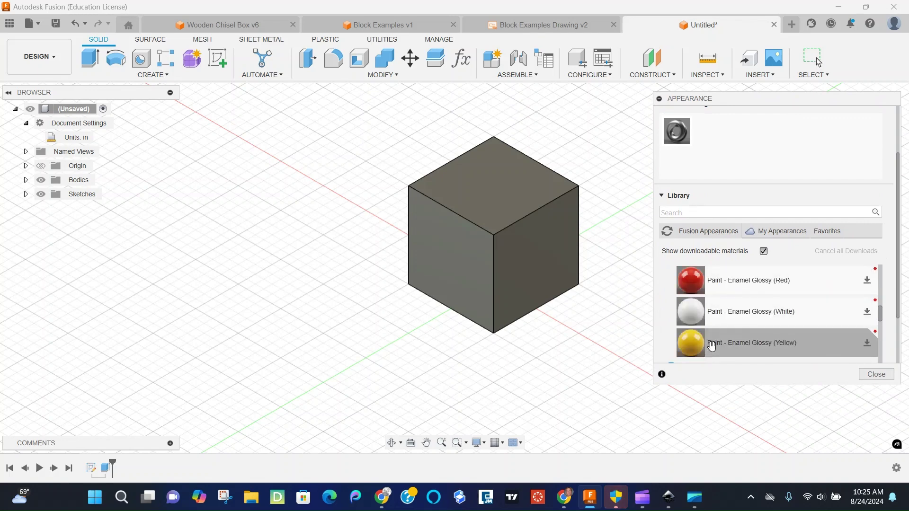
{"action": "mouse_move", "coordinate": [714, 291]}
{"action": "left_mouse_down"}
{"action": "mouse_move", "coordinate": [595, 300]}
{"action": "mouse_move", "coordinate": [532, 247]}
{"action": "left_mouse_up"}
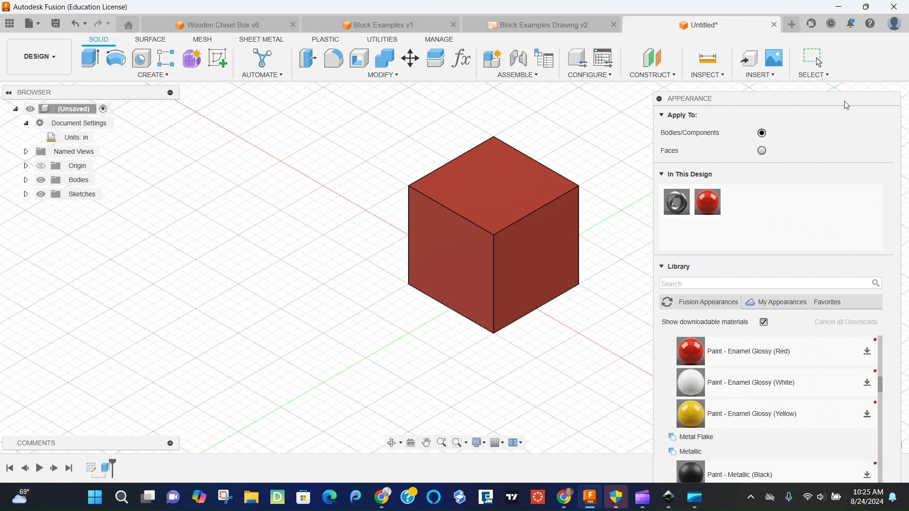
{"action": "scroll", "coordinate": [567, 315], "scroll_direction": "down", "scroll_amount": 1}
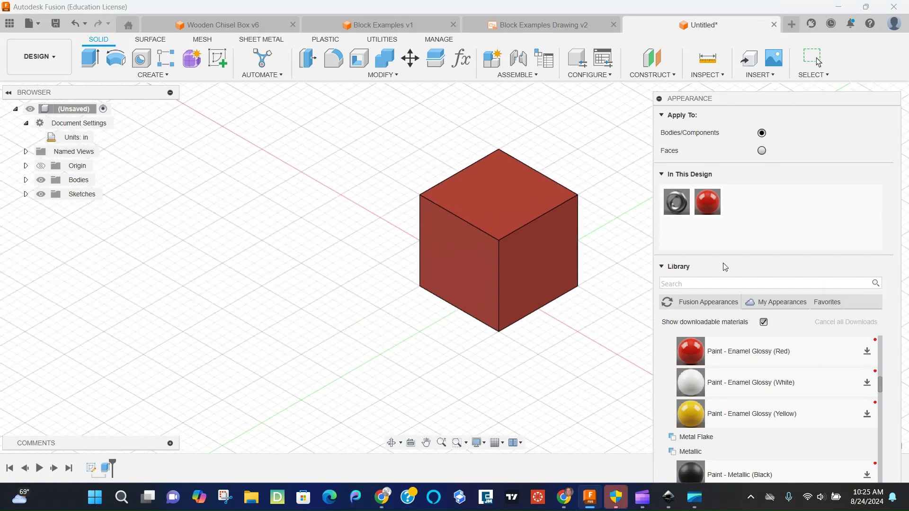
{"action": "left_click_drag", "start_coordinate": [769, 95], "coordinate": [707, 33]}
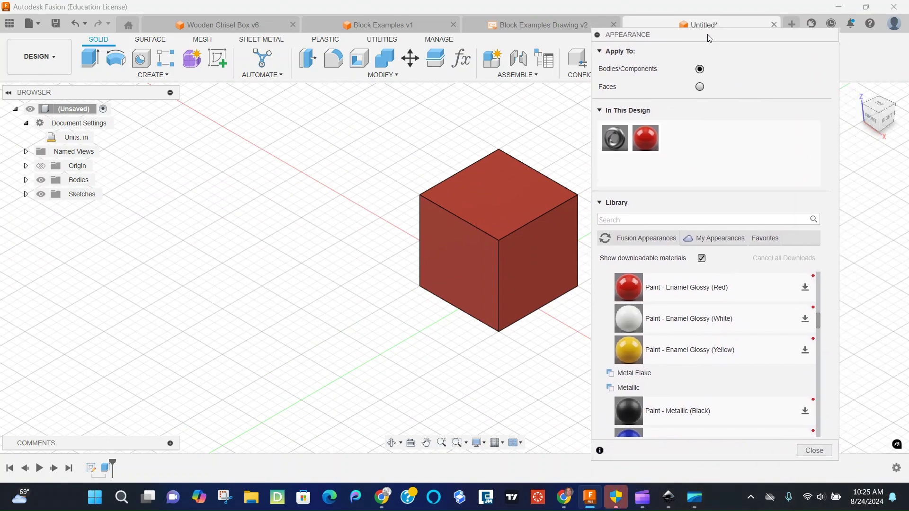
{"action": "left_click", "coordinate": [815, 451]}
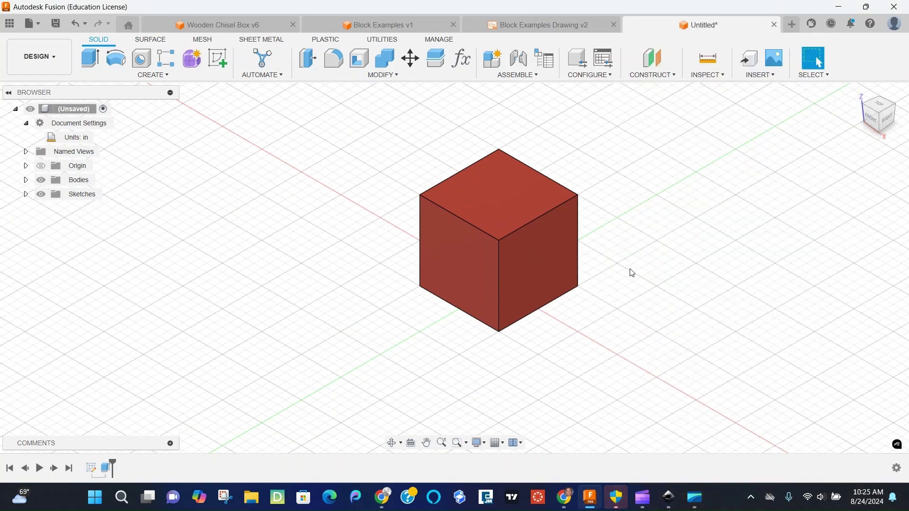
Extrude the red cube's right face outward 1 in with the operation set to New Body.
{"action": "left_click", "coordinate": [522, 261]}
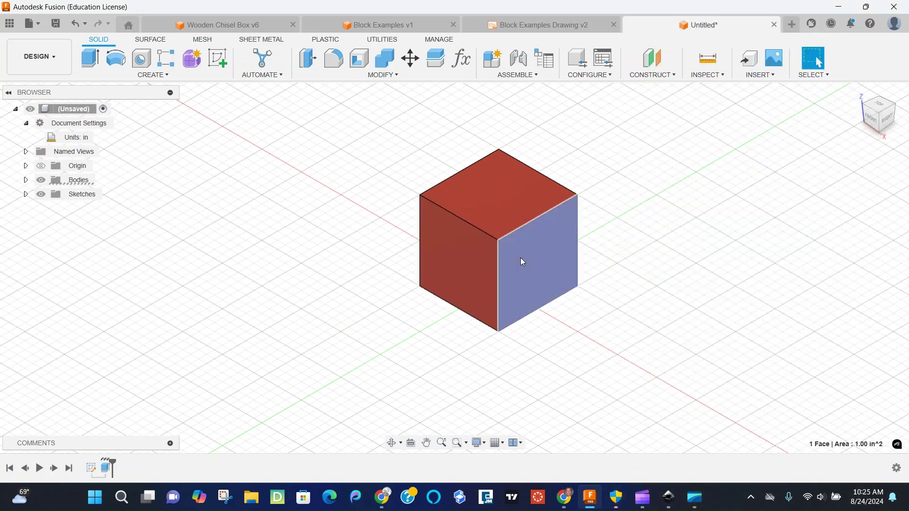
{"action": "key", "text": "e"}
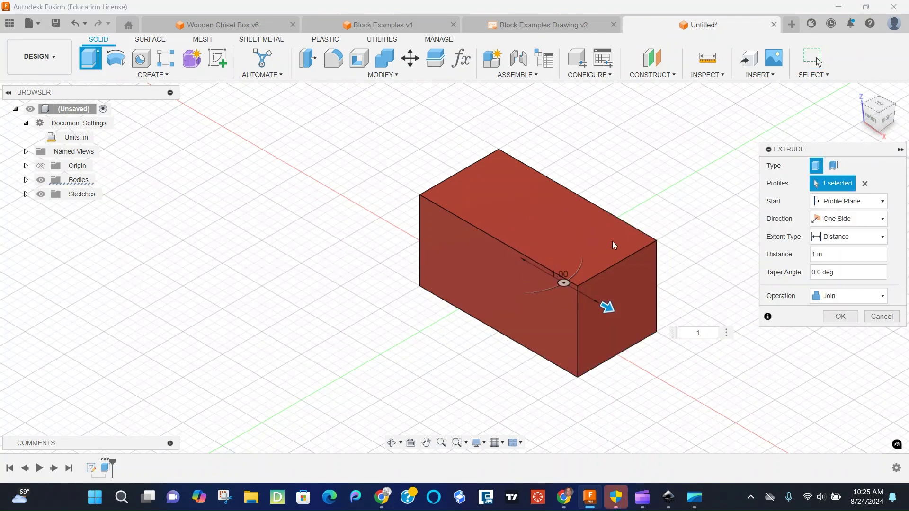
{"action": "left_click", "coordinate": [828, 292]}
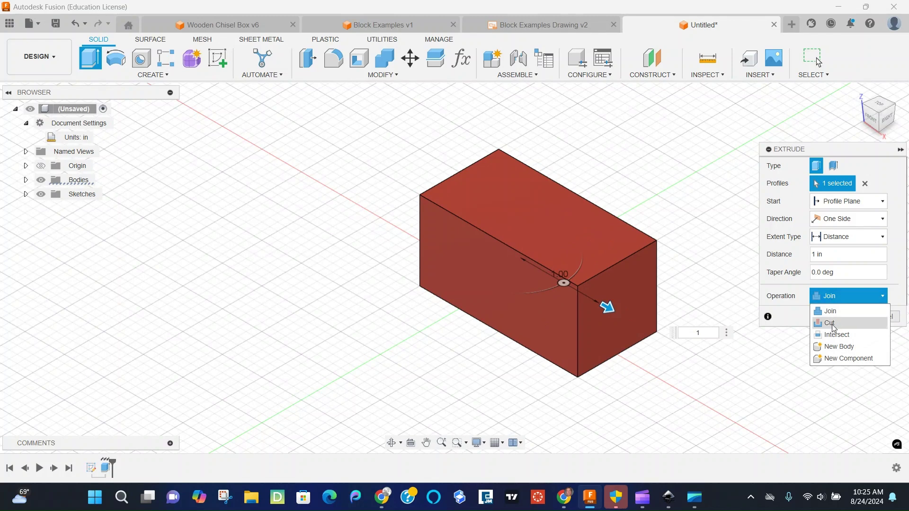
{"action": "left_click", "coordinate": [837, 347]}
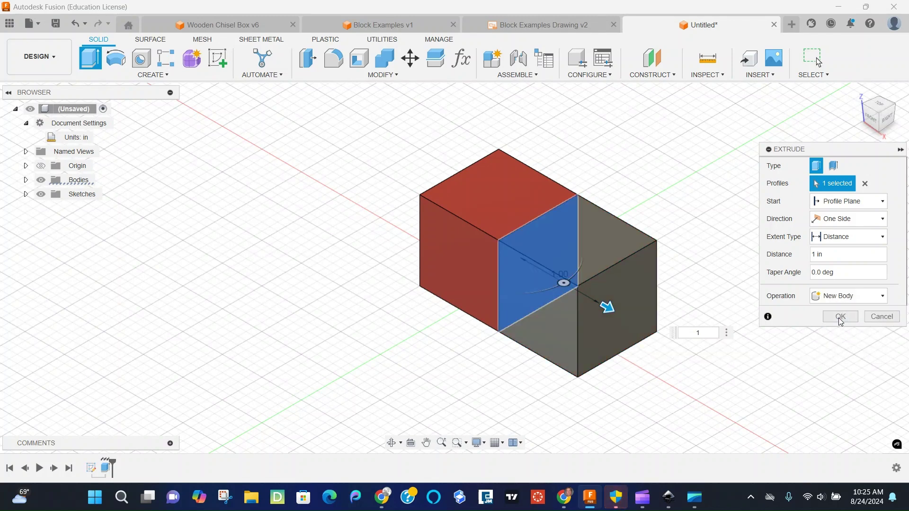
{"action": "left_click", "coordinate": [841, 322]}
Extrude the top face of the uncoloured cube beside the red one upward 1 in as a new body.
{"action": "left_click", "coordinate": [597, 246]}
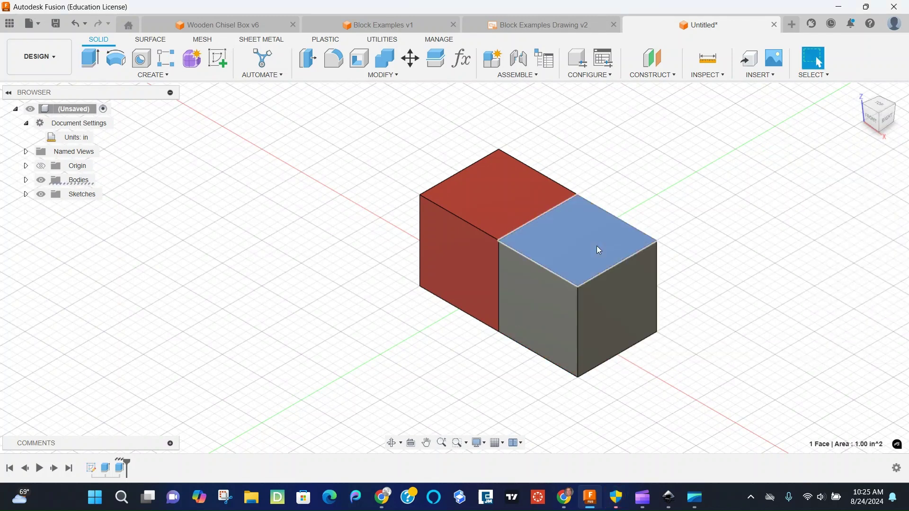
{"action": "key", "text": "e"}
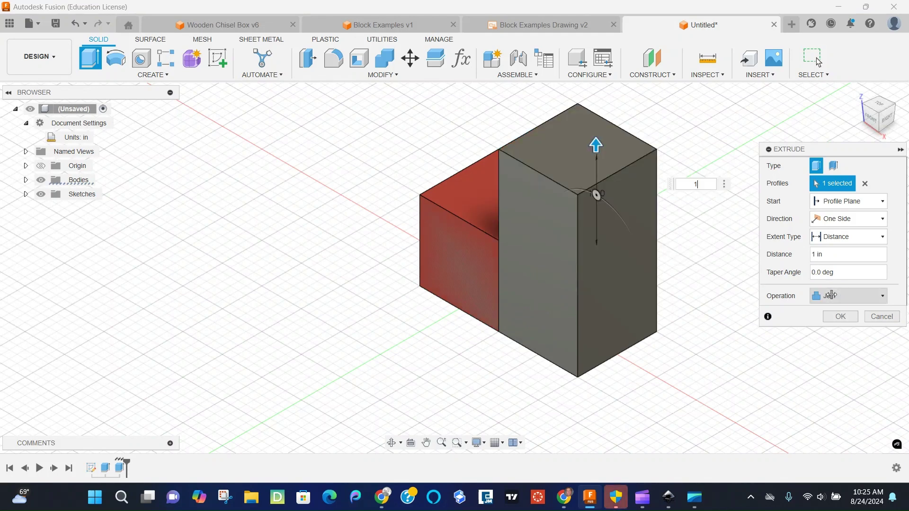
{"action": "left_click", "coordinate": [833, 296]}
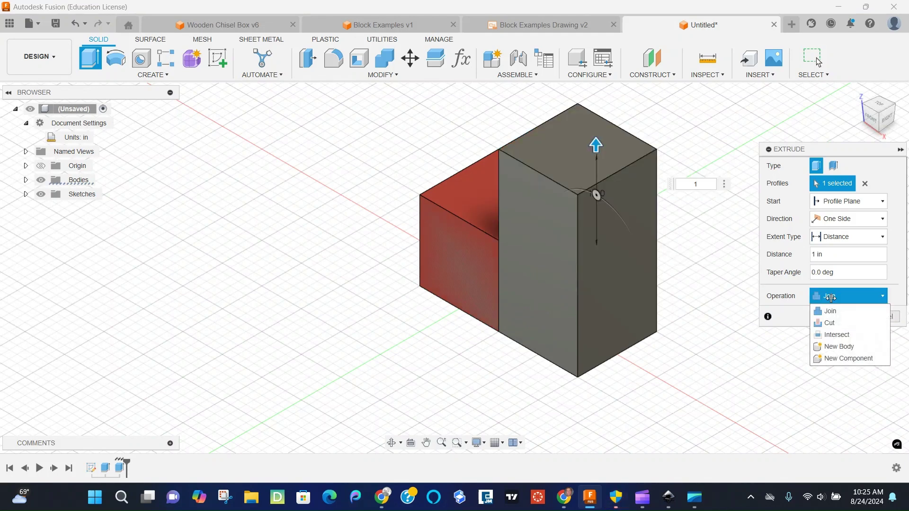
{"action": "left_click", "coordinate": [836, 347]}
{"action": "left_click", "coordinate": [841, 317]}
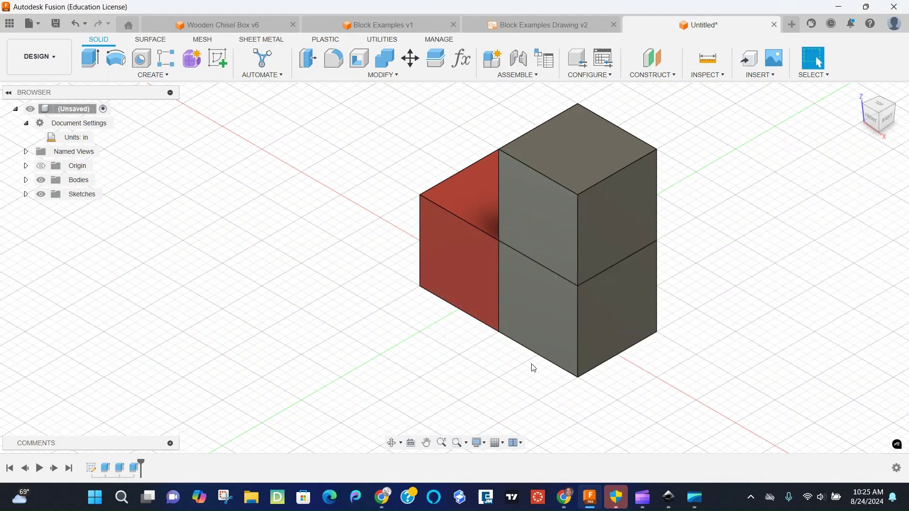
Extrude the front face of the lower uncoloured cube outward 1 in with the operation set to New Body.
{"action": "left_click", "coordinate": [553, 331]}
{"action": "type", "text": "e"}
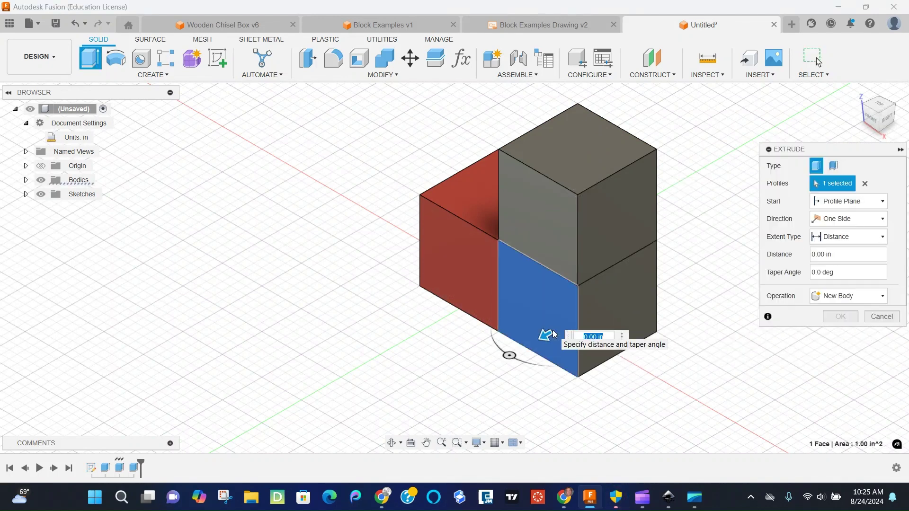
{"action": "type", "text": "1"}
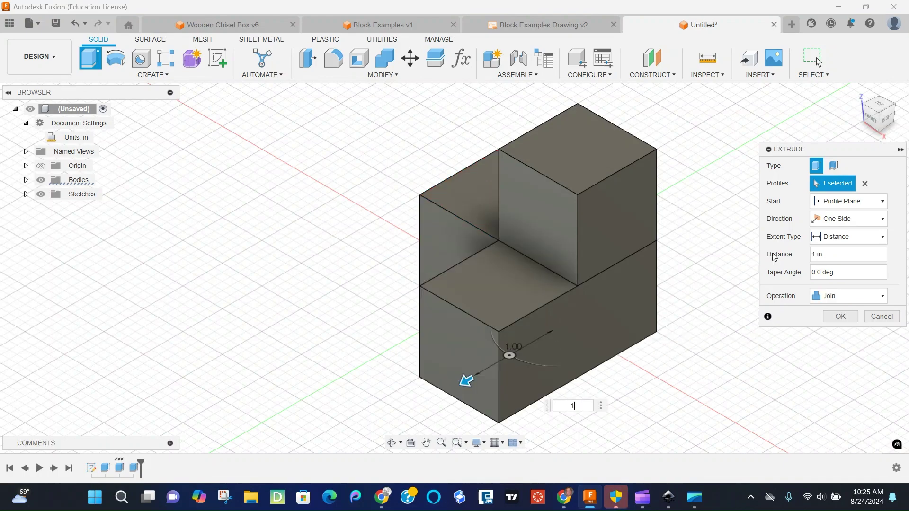
{"action": "left_click", "coordinate": [836, 296]}
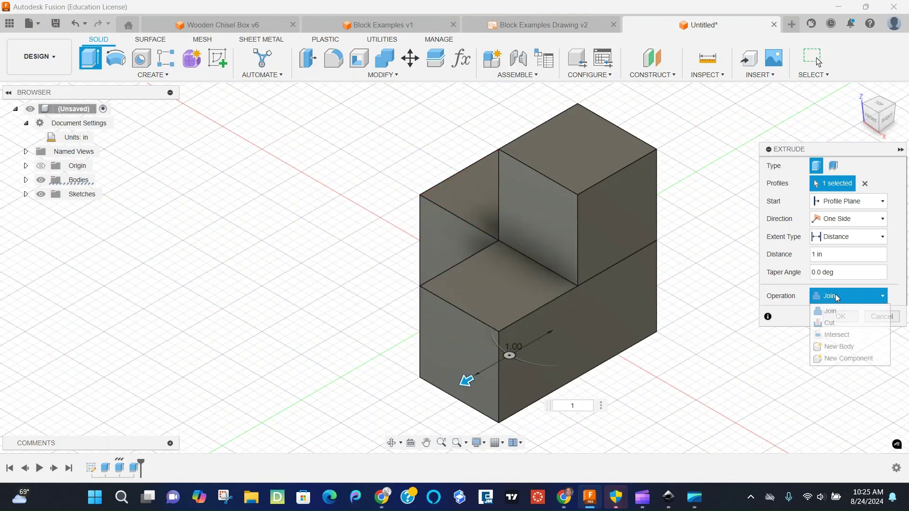
{"action": "left_click", "coordinate": [836, 348]}
{"action": "left_click", "coordinate": [838, 317]}
Extrude the right face of the cube beneath the stacked one outward 1 in as a new body.
{"action": "middle_click_drag", "start_coordinate": [712, 356], "coordinate": [715, 331], "text": "shift"}
{"action": "left_click", "coordinate": [652, 308]}
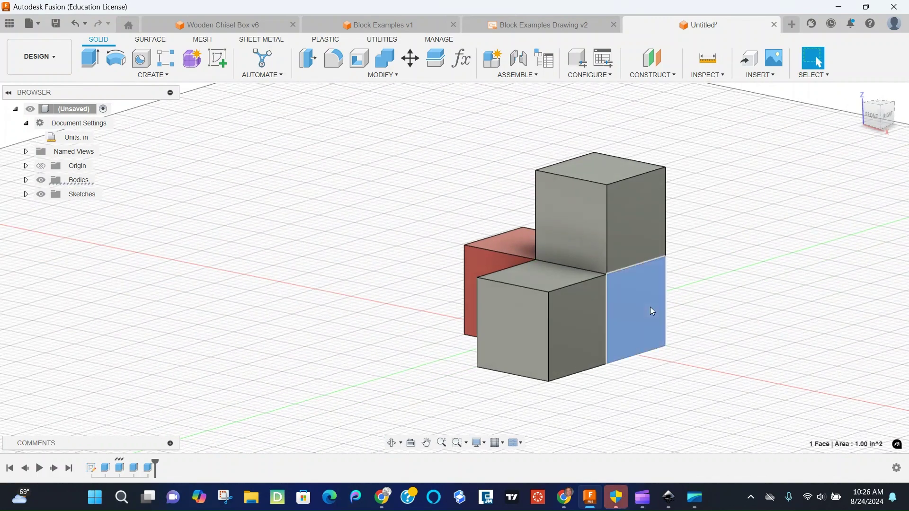
{"action": "type", "text": "e"}
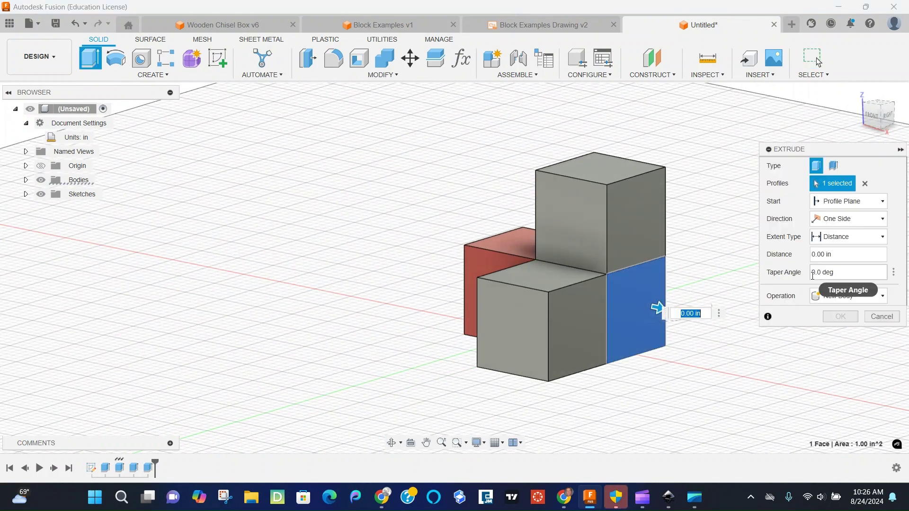
{"action": "type", "text": "1"}
{"action": "key", "text": "Return"}
{"action": "left_click", "coordinate": [848, 296]}
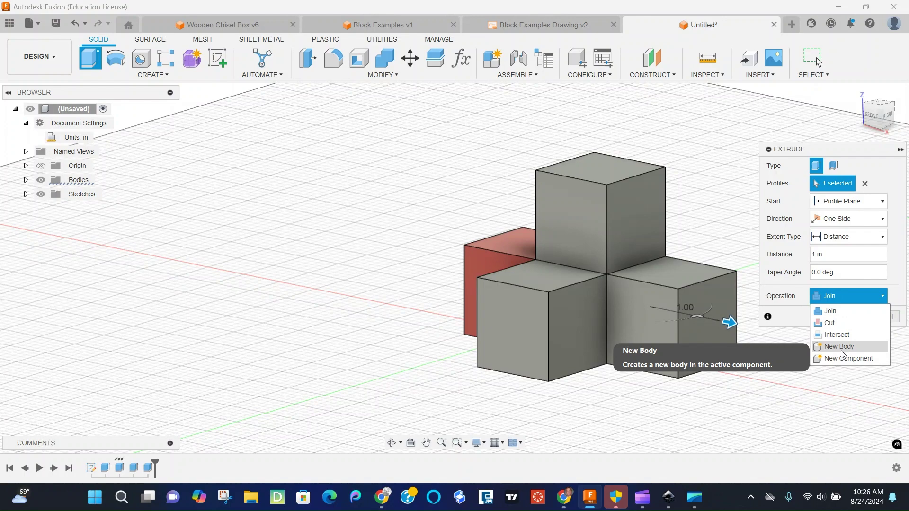
{"action": "left_click", "coordinate": [840, 348]}
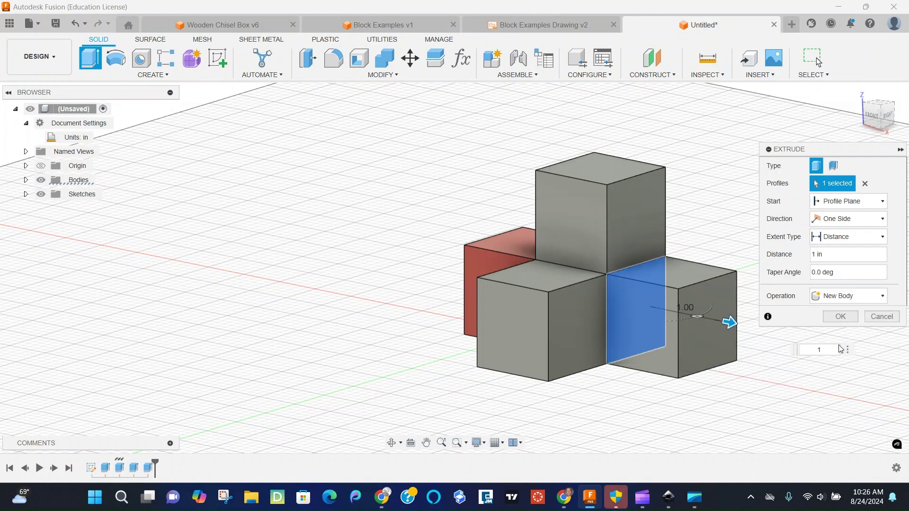
{"action": "left_click", "coordinate": [840, 317]}
Apply Paint - Enamel Glossy (Yellow) to the right cube and Paint - Enamel Glossy (White) to the front cube.
{"action": "middle_click_drag", "start_coordinate": [637, 388], "coordinate": [449, 383]}
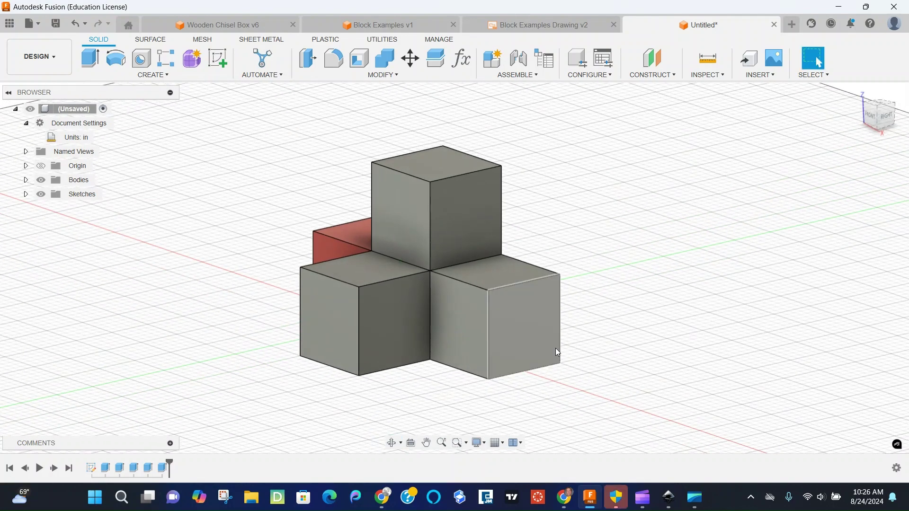
{"action": "key", "text": "a"}
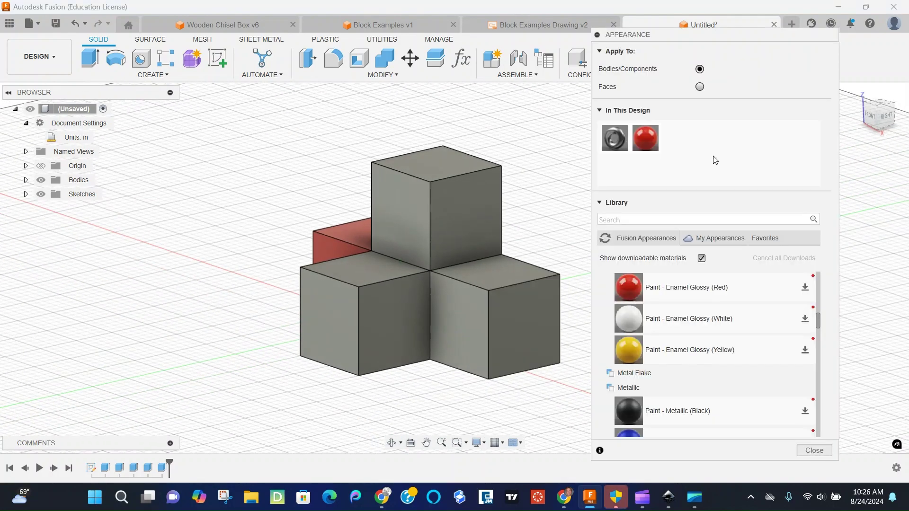
{"action": "left_click_drag", "start_coordinate": [643, 350], "coordinate": [506, 314]}
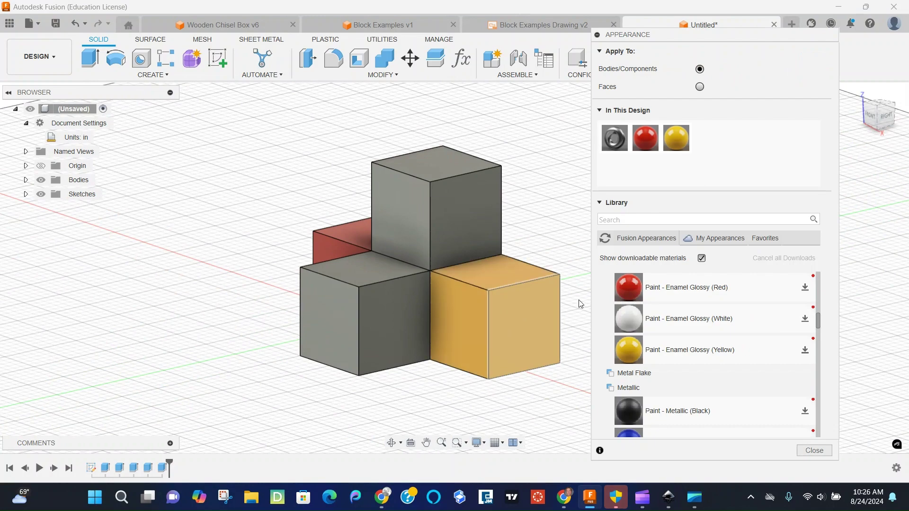
{"action": "left_click_drag", "start_coordinate": [640, 321], "coordinate": [420, 325]}
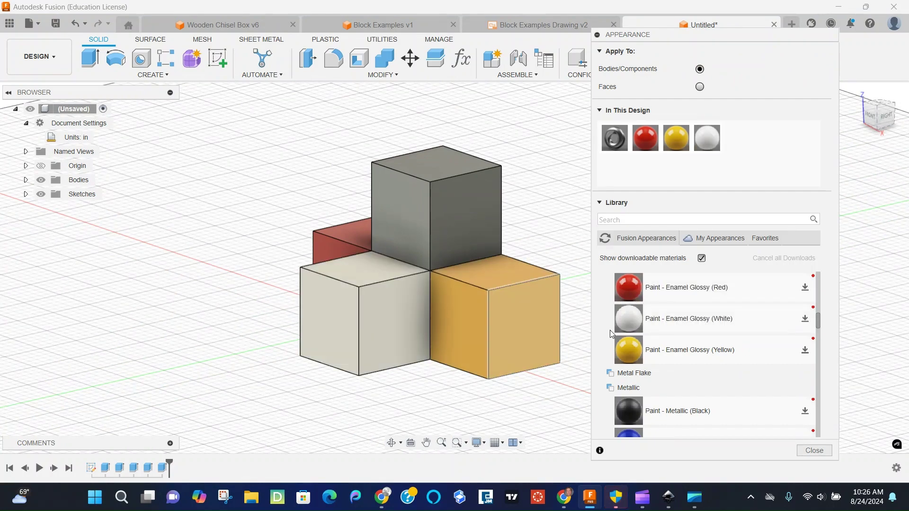
Apply the Paint - Enamel Glossy (Green) appearance to the top cube.
{"action": "scroll", "coordinate": [645, 352], "scroll_direction": "down", "scroll_amount": 2}
{"action": "scroll", "coordinate": [645, 353], "scroll_direction": "up", "scroll_amount": 4}
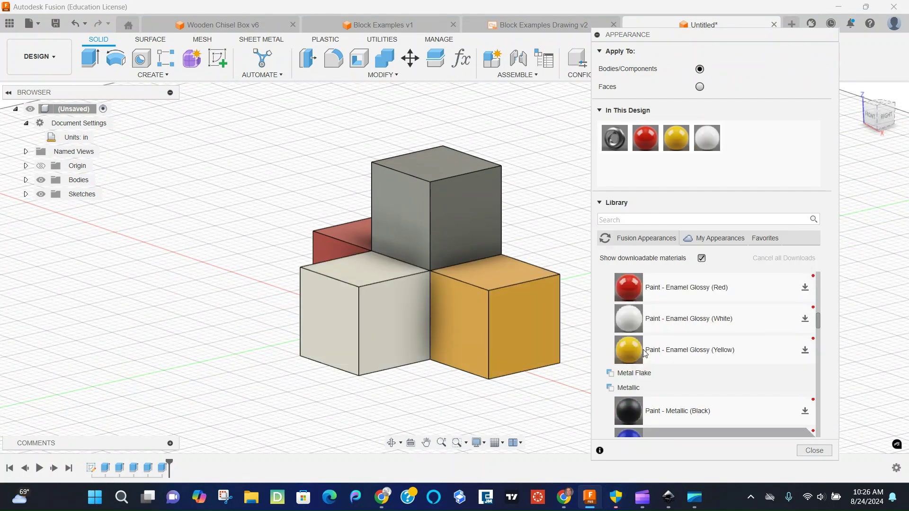
{"action": "left_click_drag", "start_coordinate": [644, 319], "coordinate": [476, 223]}
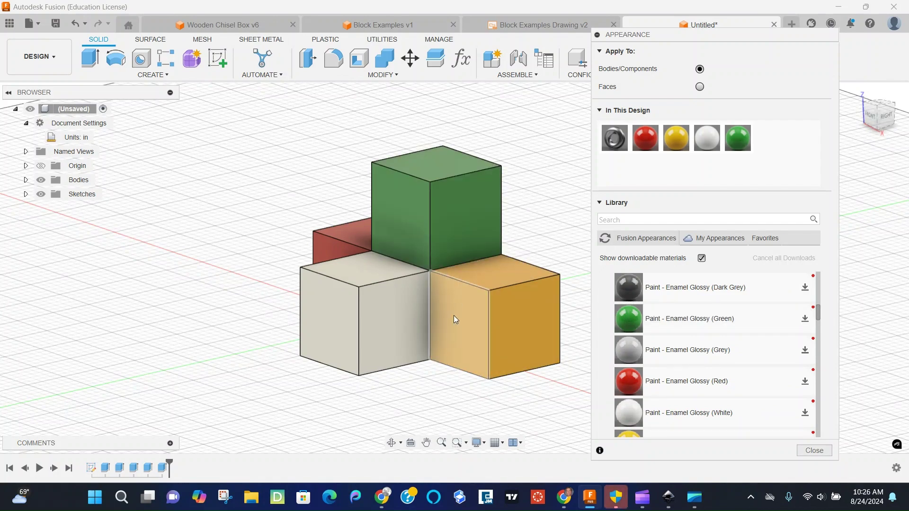
Apply the Paint - Enamel Glossy (Black) appearance to the uncoloured cube beneath the green one and finish assigning appearances.
{"action": "mouse_move", "coordinate": [454, 316]}
{"action": "middle_mouse_down", "text": "shift"}
{"action": "mouse_move", "coordinate": [442, 352]}
{"action": "mouse_move", "coordinate": [357, 357]}
{"action": "mouse_move", "coordinate": [473, 348]}
{"action": "middle_mouse_up", "text": "shift"}
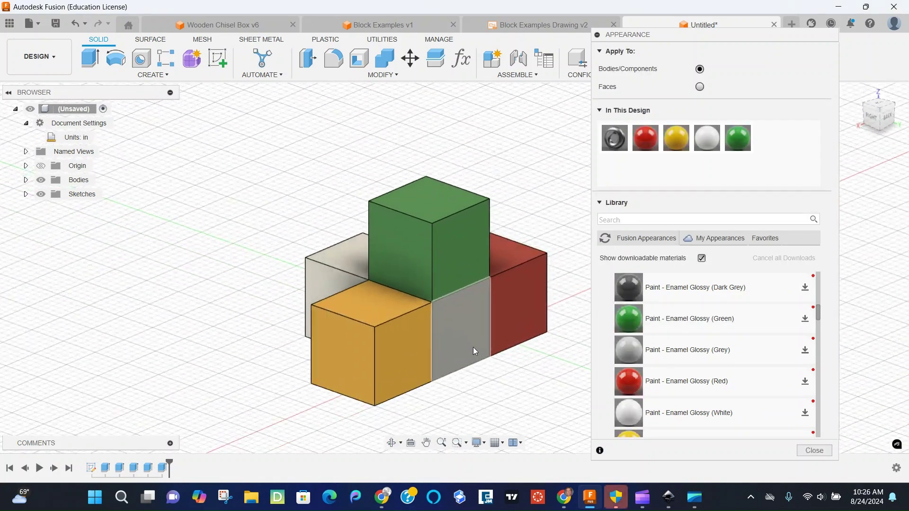
{"action": "scroll", "coordinate": [710, 332], "scroll_direction": "down", "scroll_amount": 2}
{"action": "scroll", "coordinate": [711, 352], "scroll_direction": "up", "scroll_amount": 3}
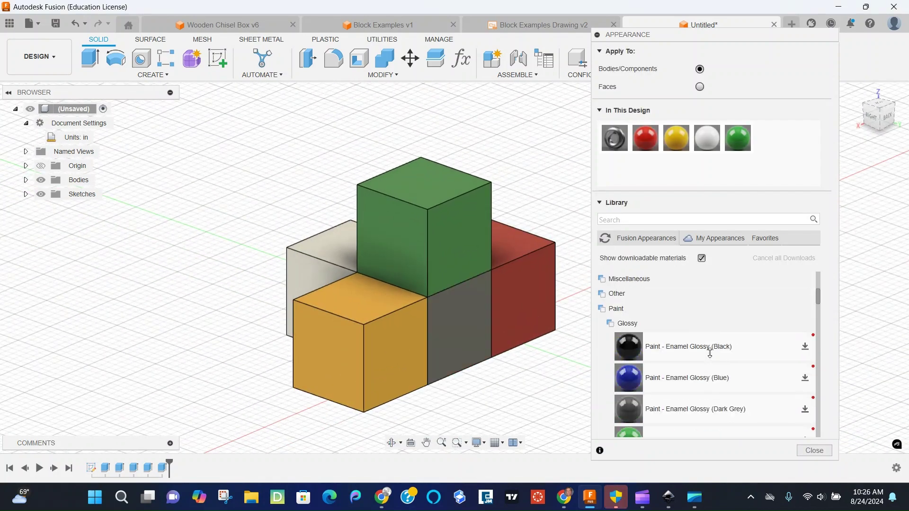
{"action": "left_click_drag", "start_coordinate": [625, 351], "coordinate": [460, 322]}
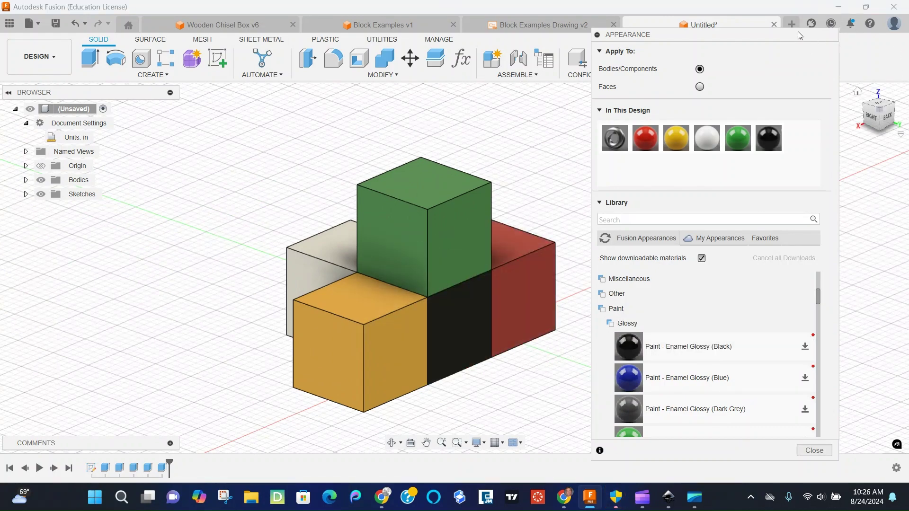
{"action": "left_click_drag", "start_coordinate": [797, 31], "coordinate": [794, 0]}
{"action": "left_click", "coordinate": [811, 421]}
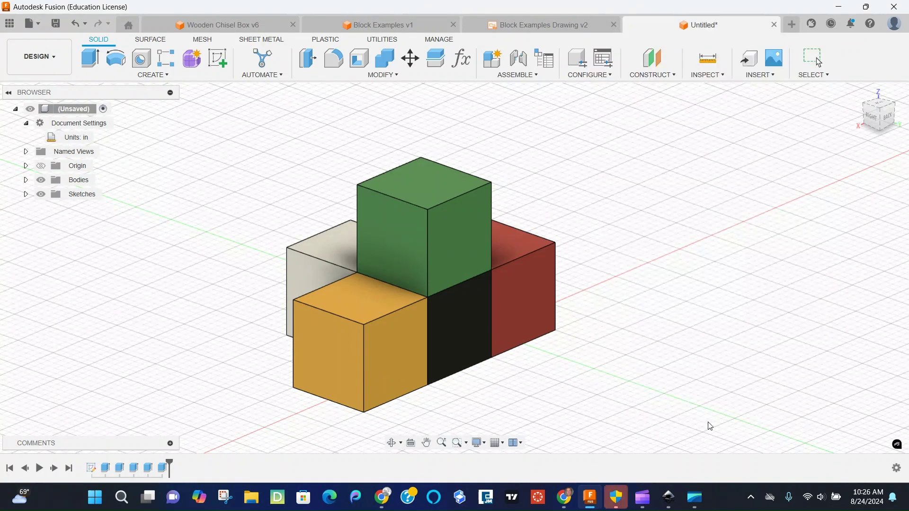
Save the design as "Block Design #2" in the Block Designs folder.
{"action": "middle_click_drag", "start_coordinate": [708, 424], "coordinate": [746, 408], "text": "shift"}
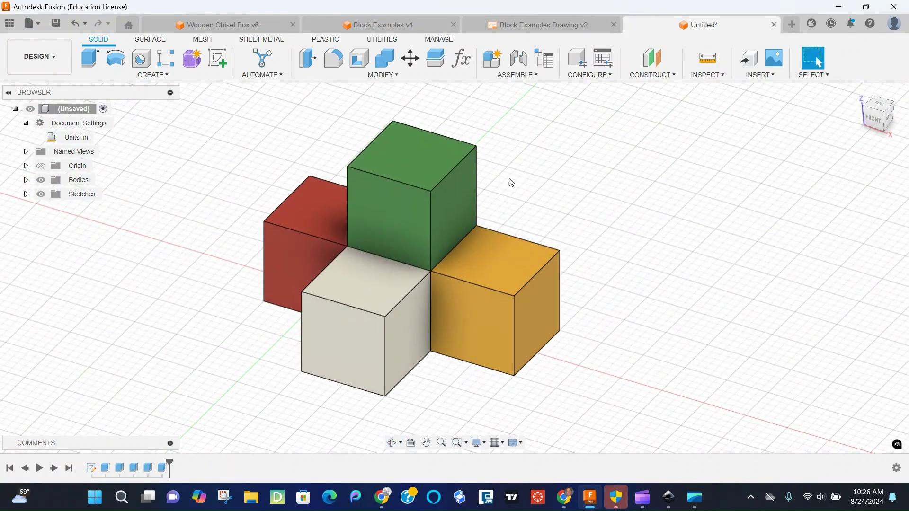
{"action": "key", "text": "ctrl+s"}
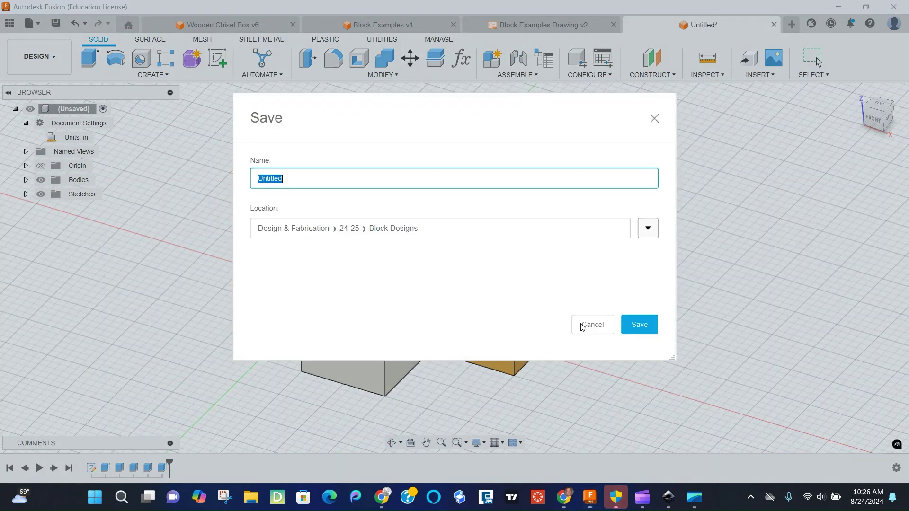
{"action": "type", "text": "Block"}
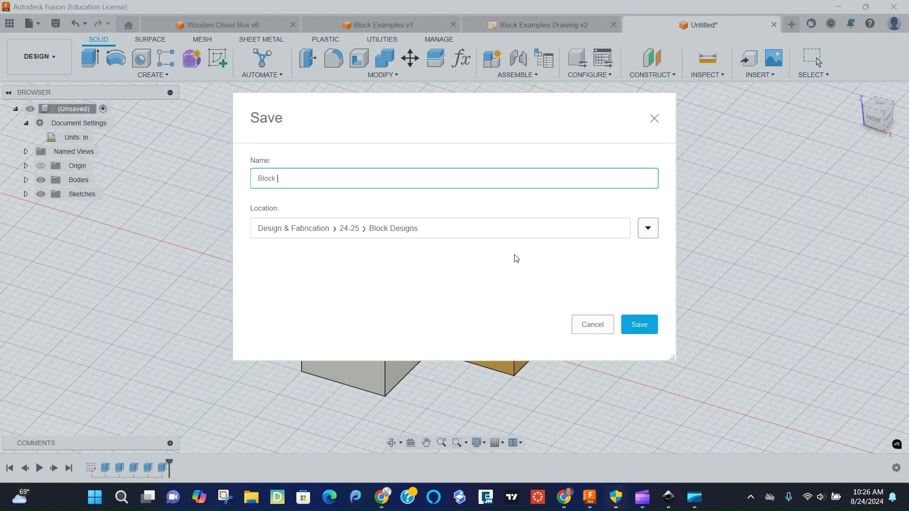
{"action": "type", "text": " Design #2"}
{"action": "key", "text": "Return"}
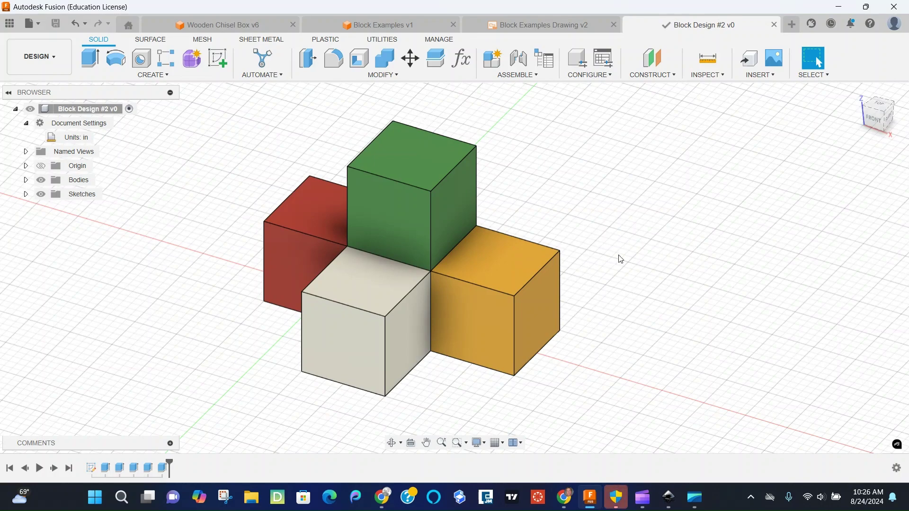
Create a new drawing from the design with the full assembly on an ASME size A sheet in inches.
{"action": "middle_click_drag", "start_coordinate": [620, 261], "coordinate": [600, 266], "text": "shift"}
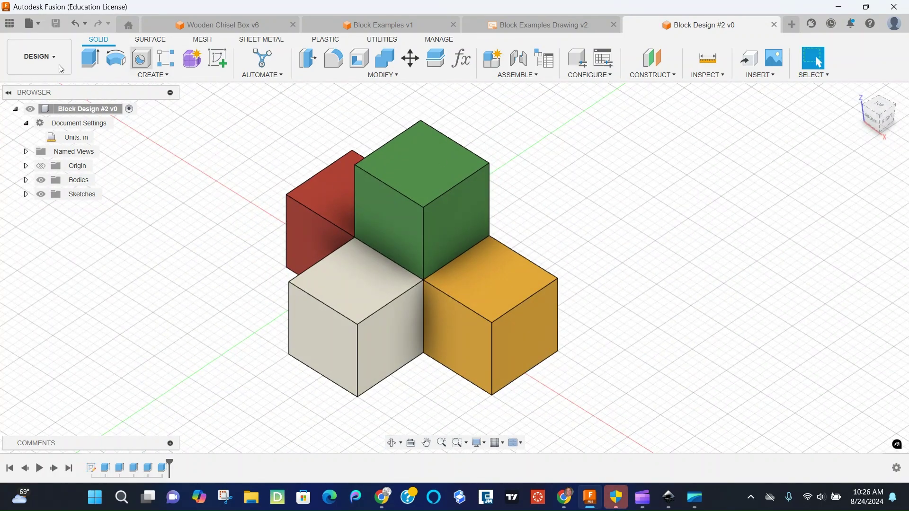
{"action": "left_click", "coordinate": [41, 61]}
{"action": "mouse_move", "coordinate": [71, 211]}
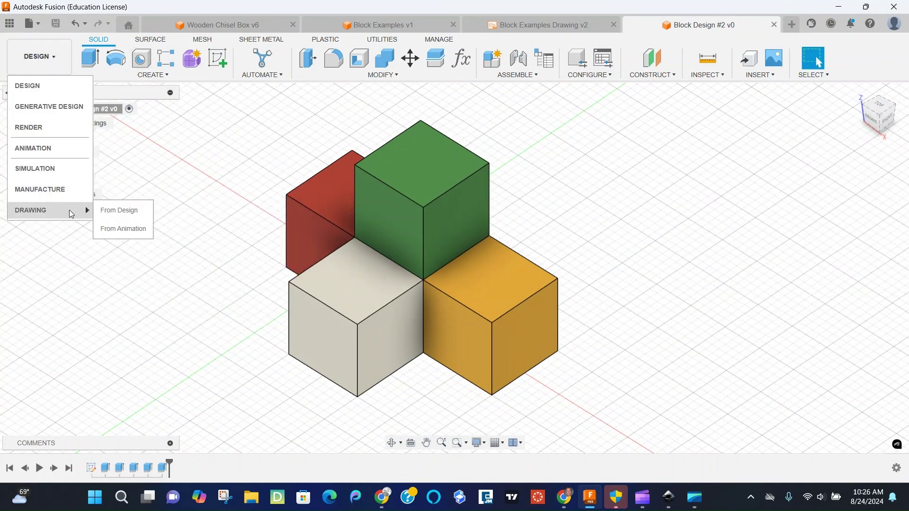
{"action": "left_click", "coordinate": [134, 215]}
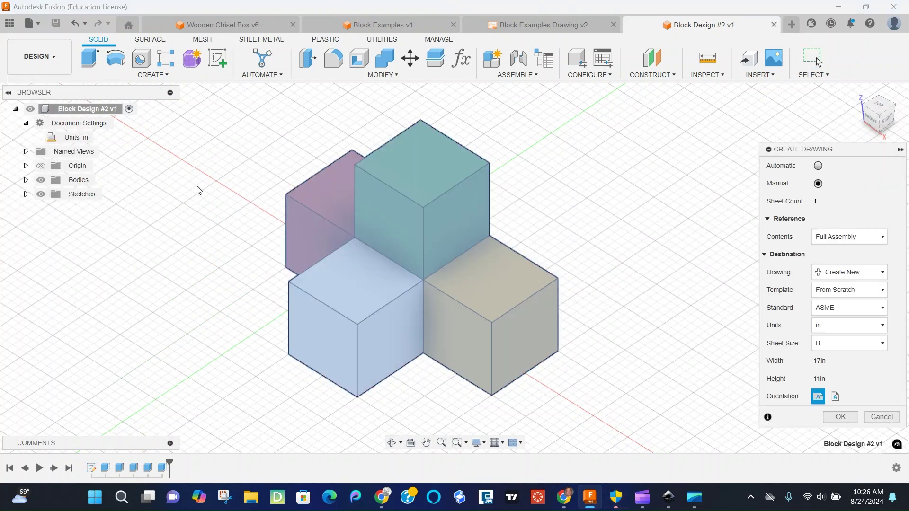
{"action": "left_click", "coordinate": [856, 353]}
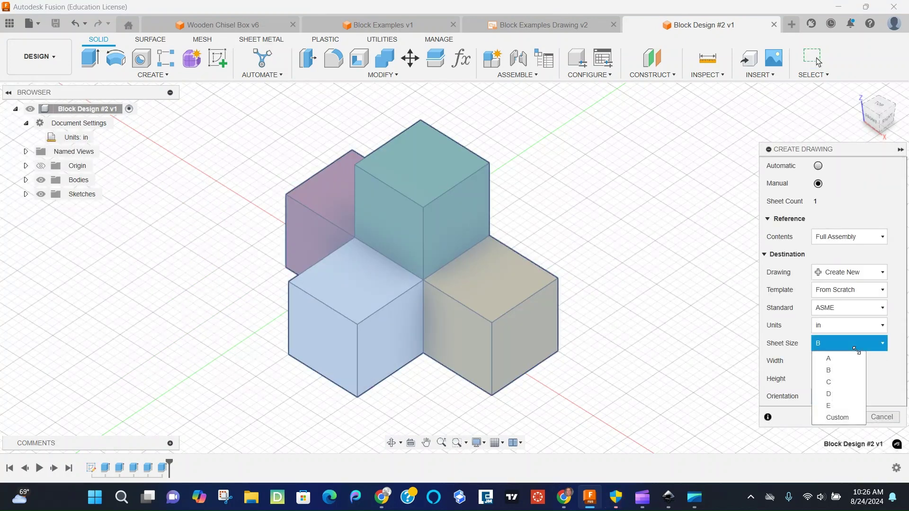
{"action": "left_click", "coordinate": [845, 364]}
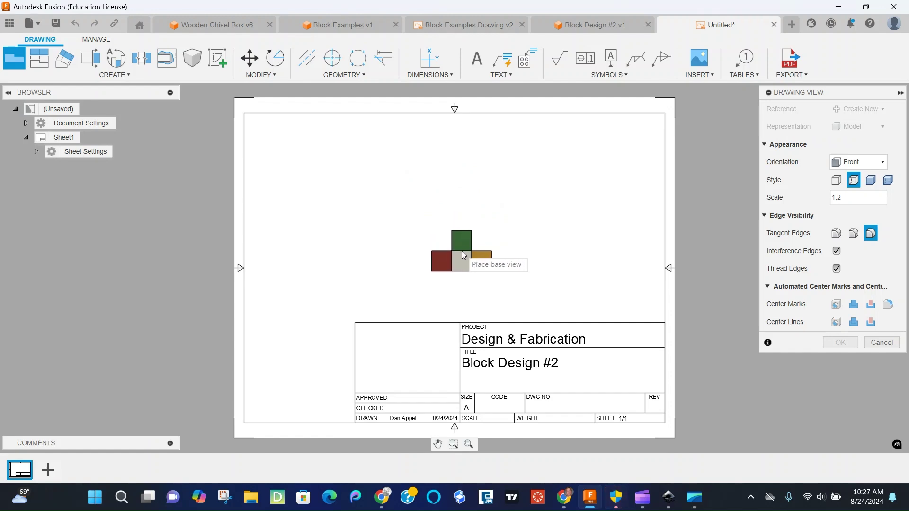
Place the base view near the centre of the sheet at 1:2 scale.
{"action": "left_click", "coordinate": [468, 247]}
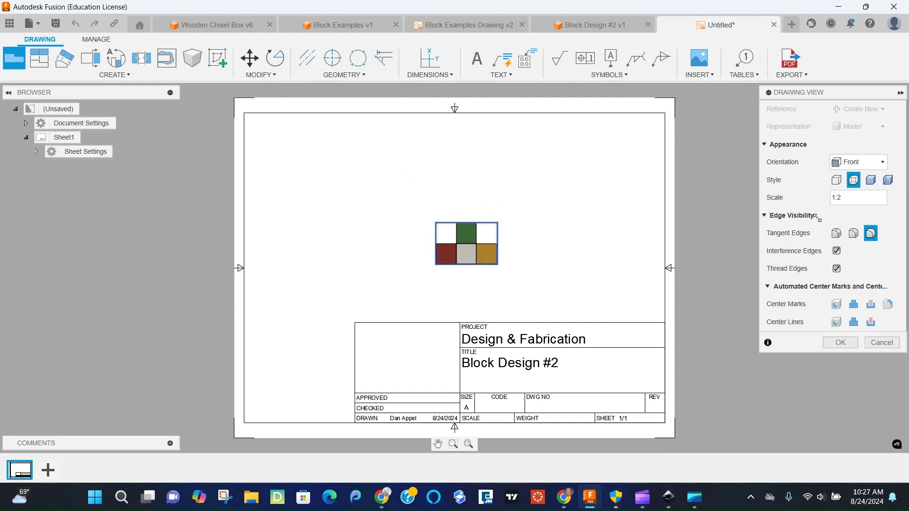
{"action": "left_click", "coordinate": [852, 199]}
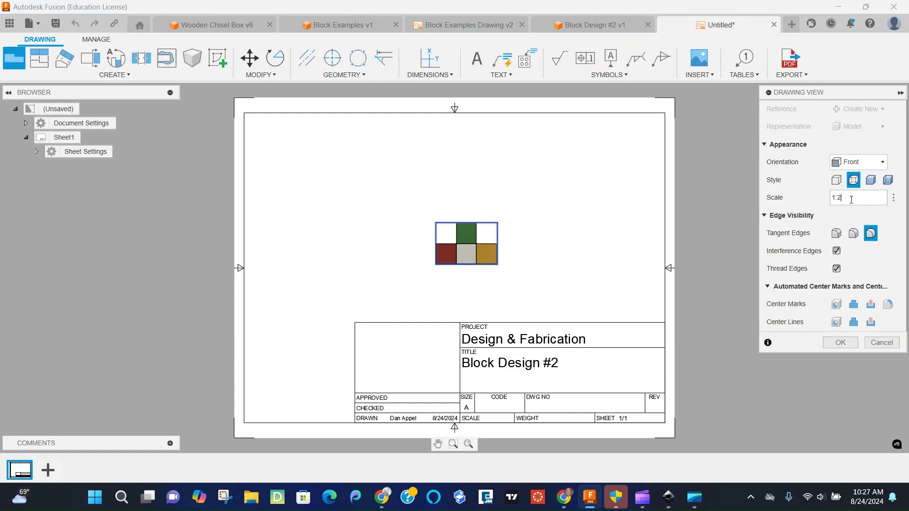
{"action": "type", "text": ":1"}
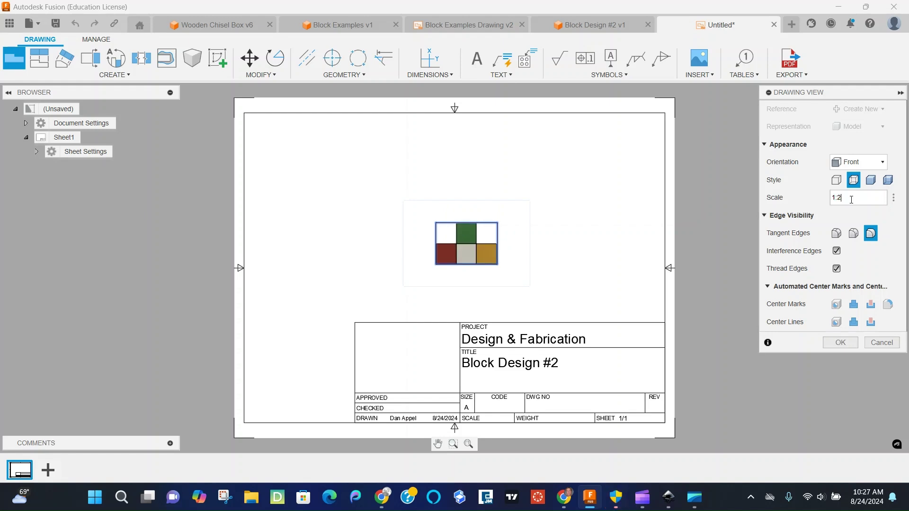
Try the SW Isometric and TOP orientations for the base view.
{"action": "left_click", "coordinate": [861, 163]}
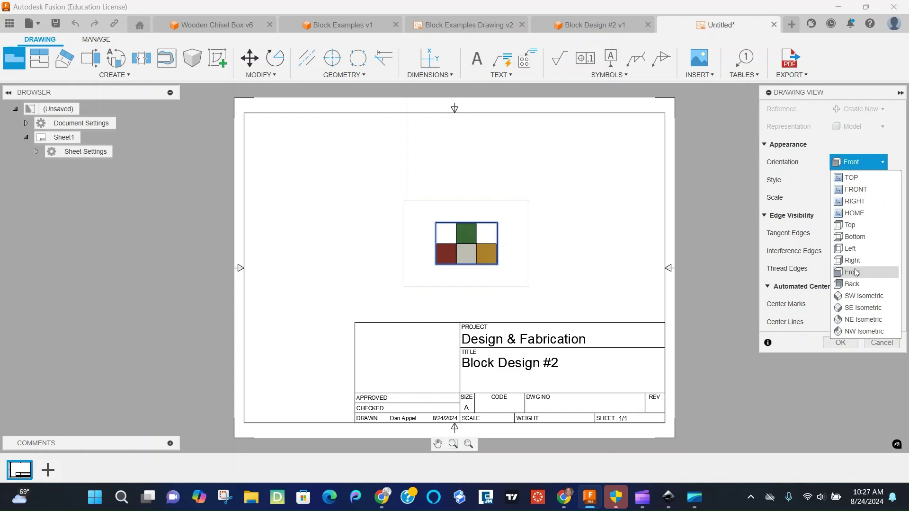
{"action": "left_click", "coordinate": [855, 297]}
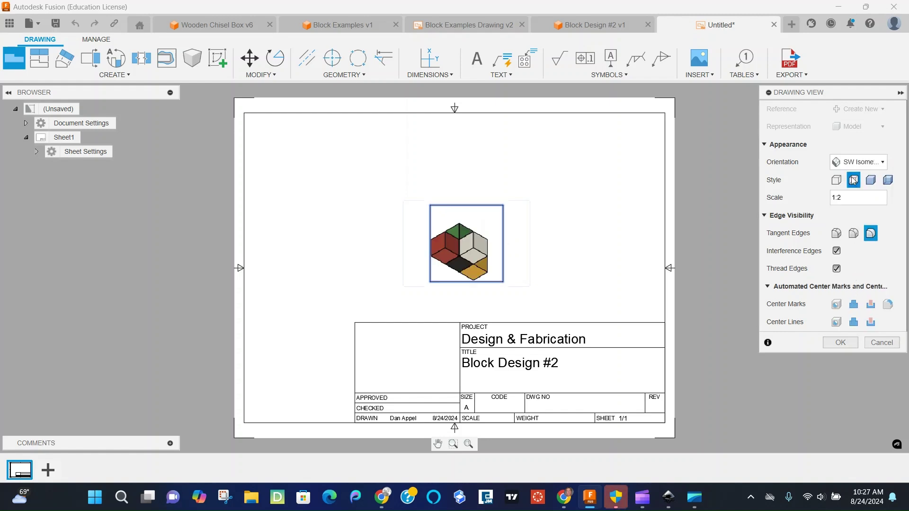
{"action": "left_click", "coordinate": [852, 161]}
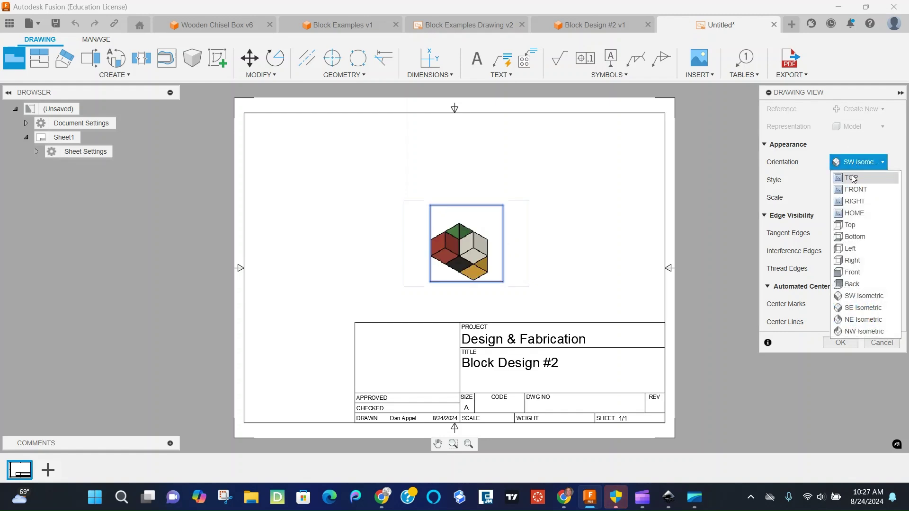
{"action": "left_click", "coordinate": [854, 179]}
Set the base view to the FRONT orientation with the shaded style and finish placing it.
{"action": "left_click", "coordinate": [855, 162]}
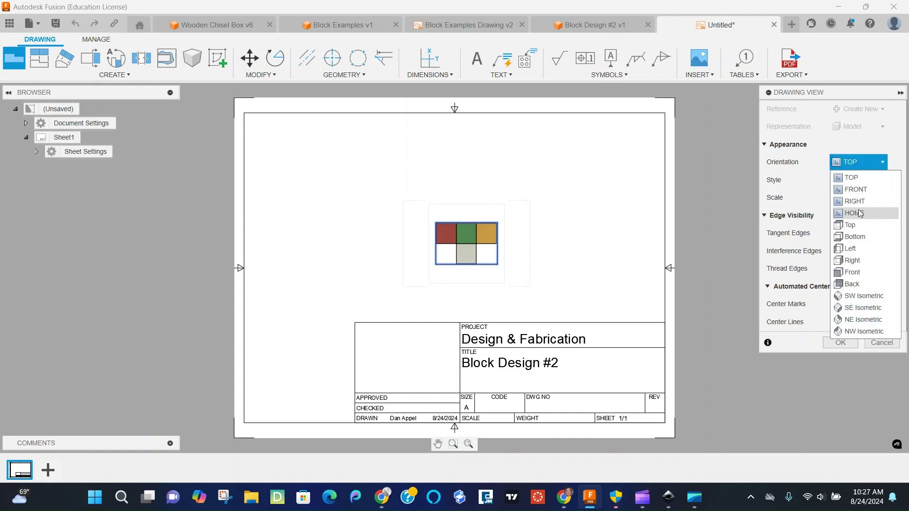
{"action": "left_click", "coordinate": [853, 189]}
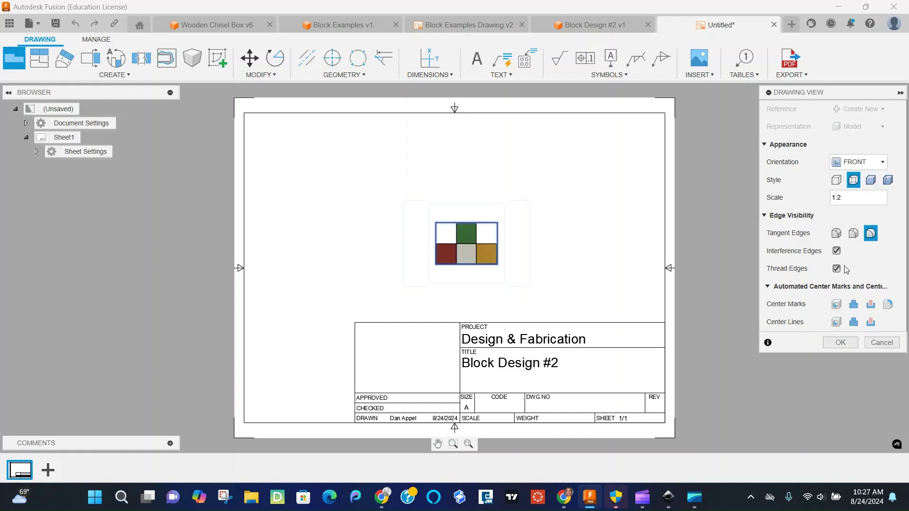
{"action": "left_click", "coordinate": [871, 180]}
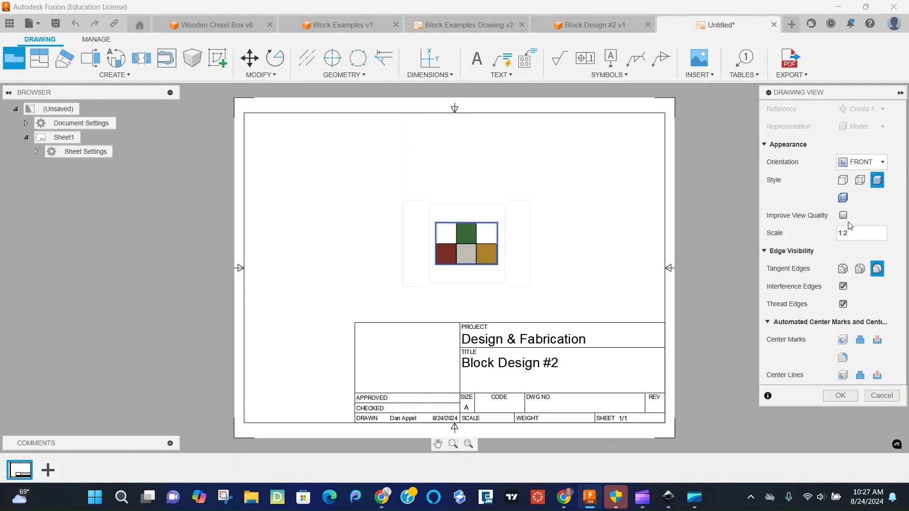
{"action": "left_click", "coordinate": [841, 397]}
Delete the title block and move the front view to the centre of the sheet.
{"action": "left_click", "coordinate": [475, 342]}
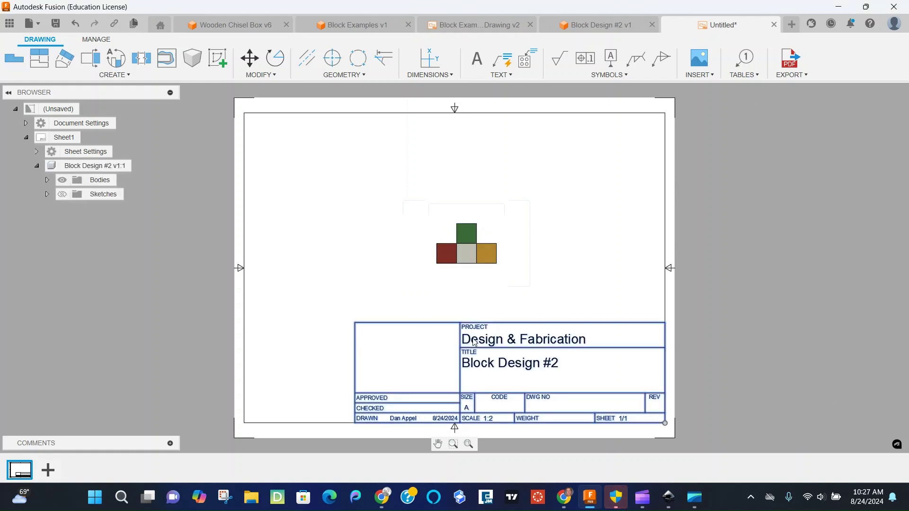
{"action": "key", "text": "Delete"}
{"action": "left_click", "coordinate": [459, 246]}
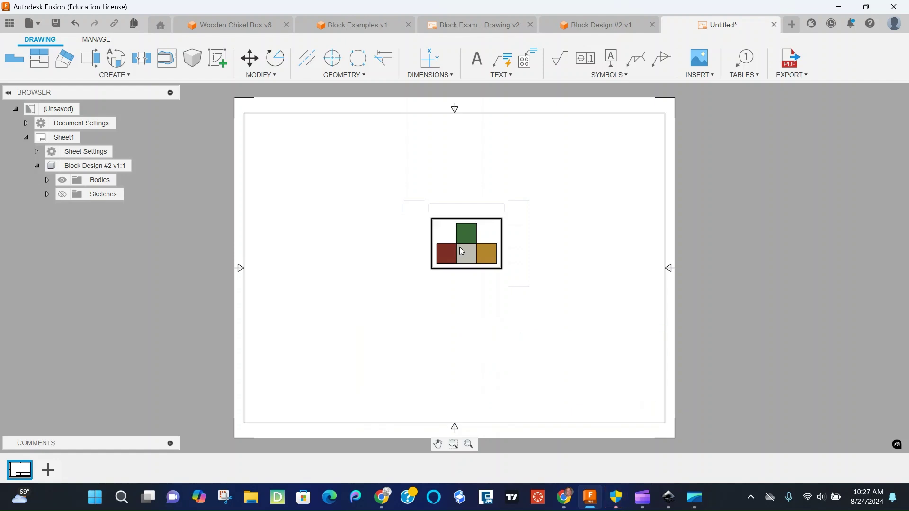
{"action": "left_click", "coordinate": [460, 246]}
{"action": "key", "text": "Escape"}
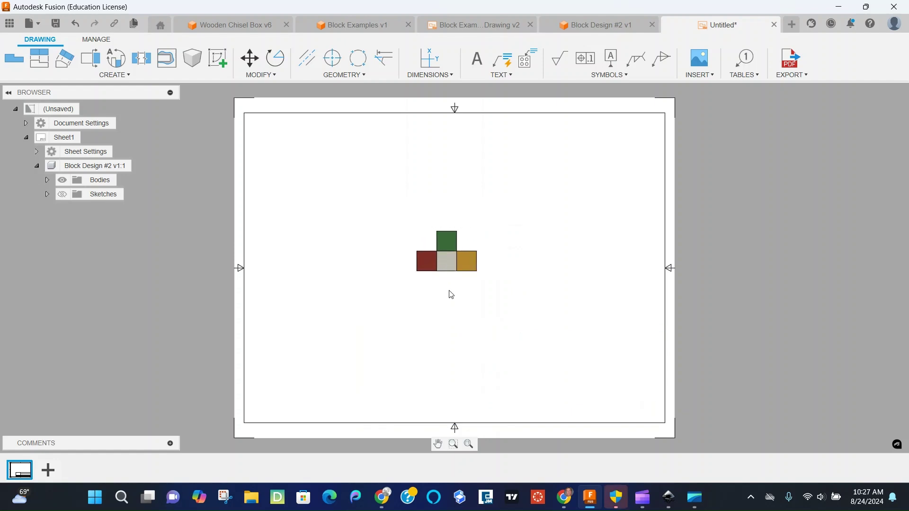
{"action": "left_click", "coordinate": [452, 272]}
{"action": "left_click", "coordinate": [457, 274]}
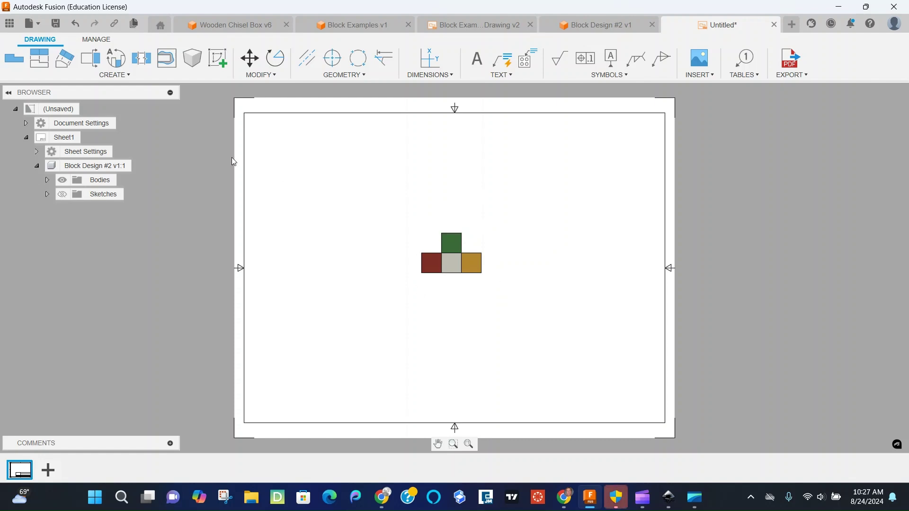
Project top, right, left and bottom views from the front view, placing each on its own side.
{"action": "left_click", "coordinate": [39, 58]}
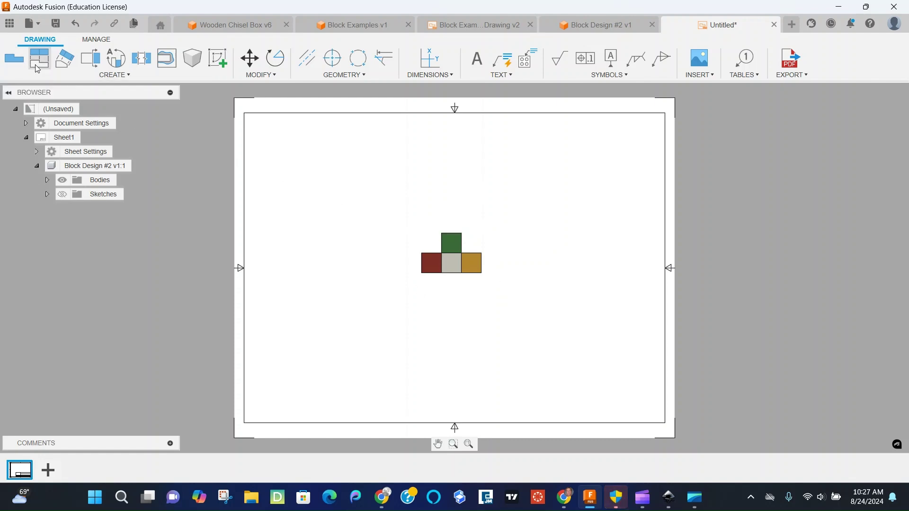
{"action": "left_click", "coordinate": [444, 252]}
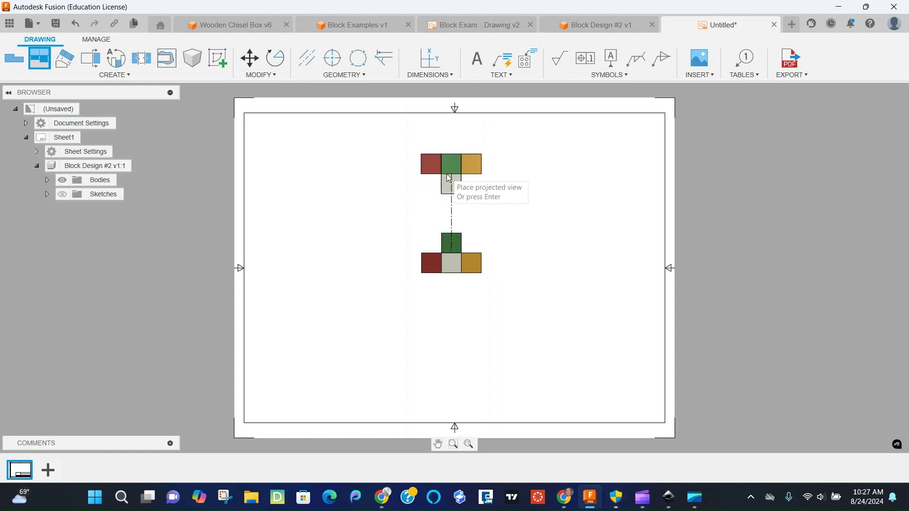
{"action": "left_click", "coordinate": [448, 175]}
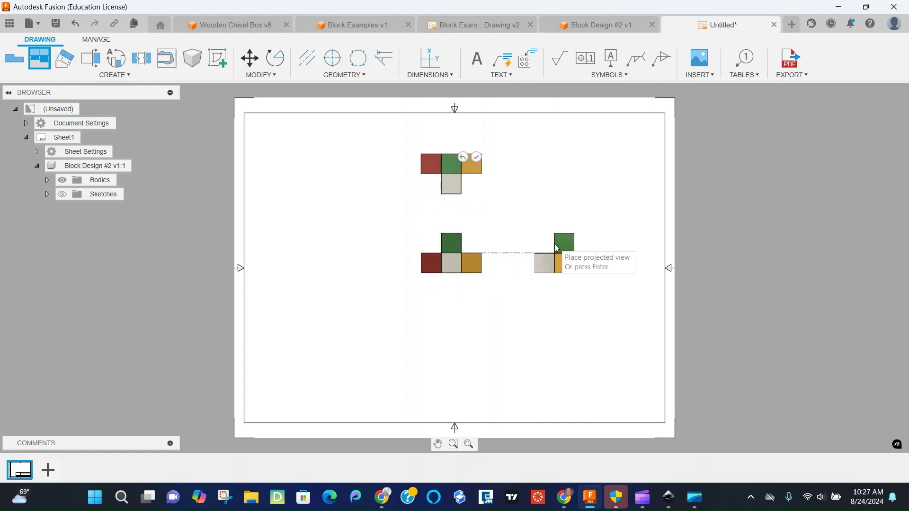
{"action": "left_click", "coordinate": [557, 254]}
{"action": "left_click", "coordinate": [312, 253]}
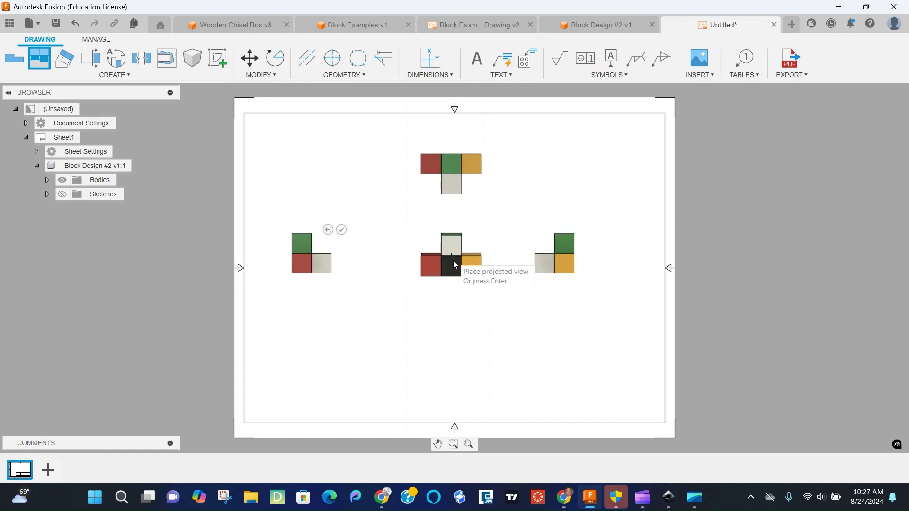
{"action": "left_click", "coordinate": [461, 335]}
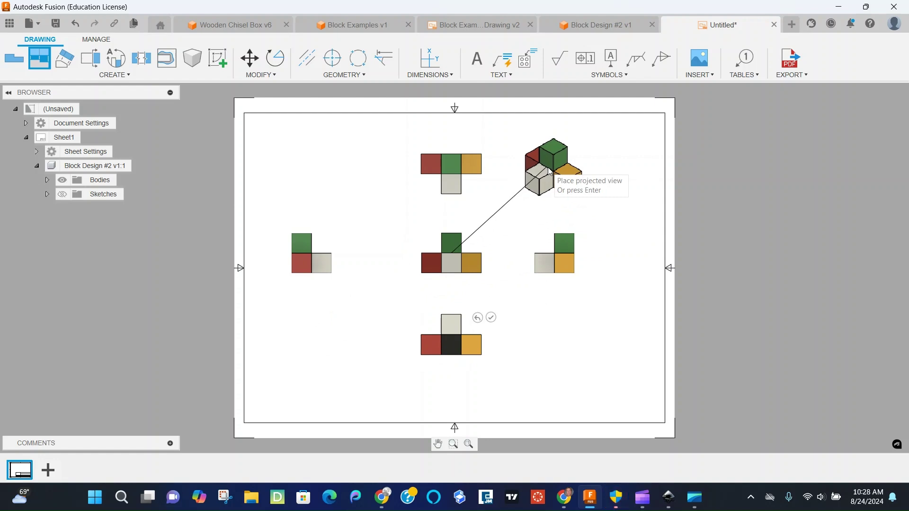
Project four isometric views from the front view, one towards each corner of the sheet, and finish the projection.
{"action": "left_click", "coordinate": [564, 173]}
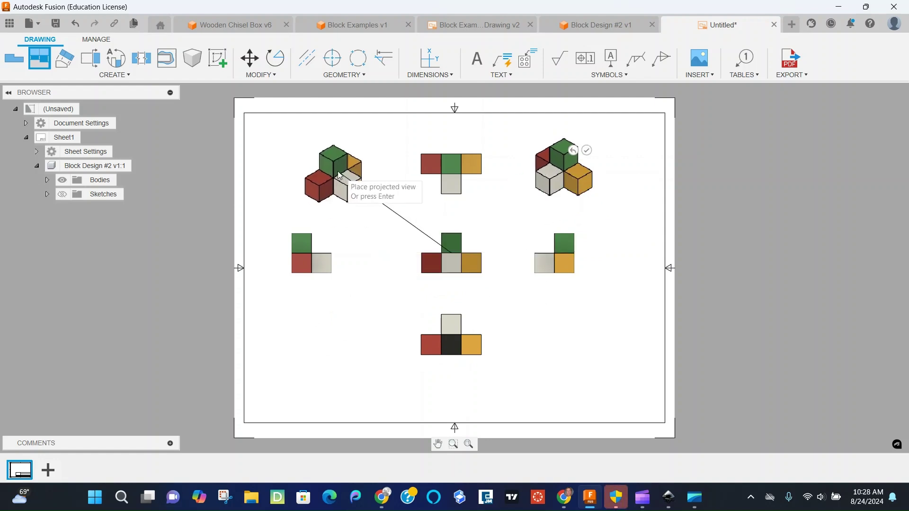
{"action": "left_click", "coordinate": [331, 171]}
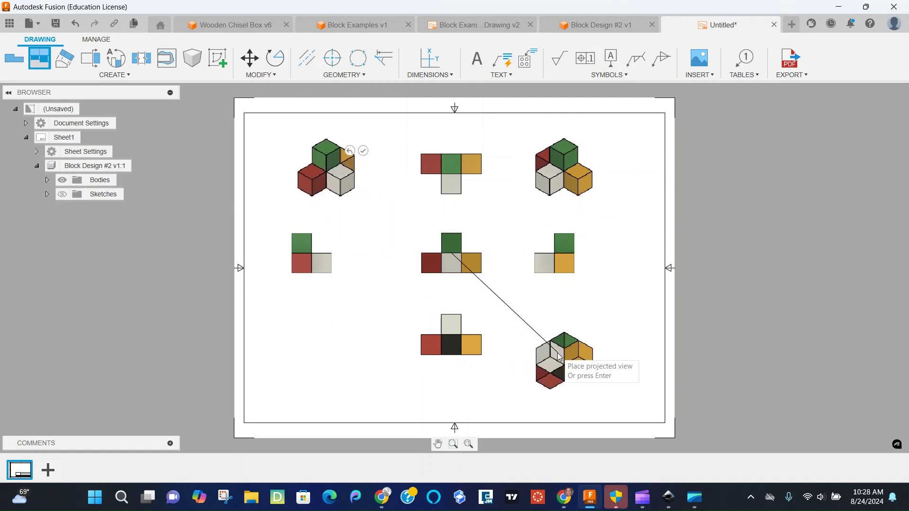
{"action": "left_click", "coordinate": [559, 356]}
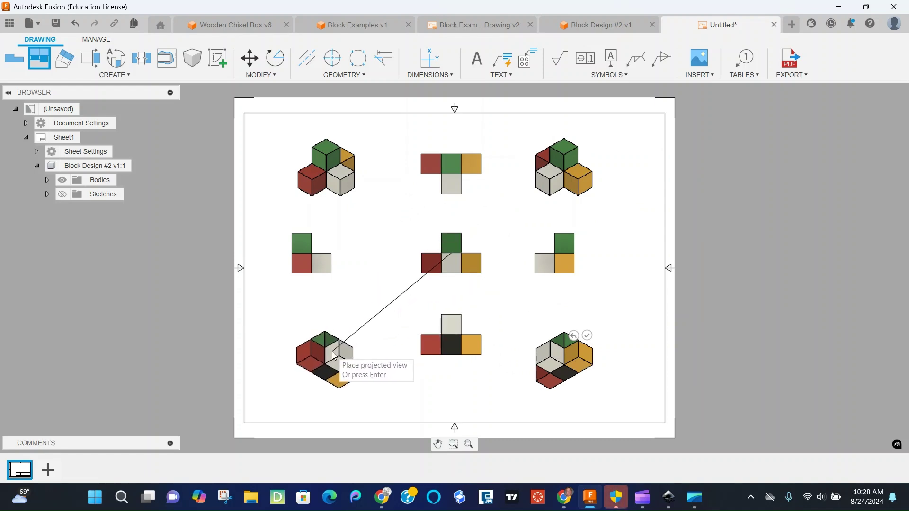
{"action": "left_click", "coordinate": [334, 356]}
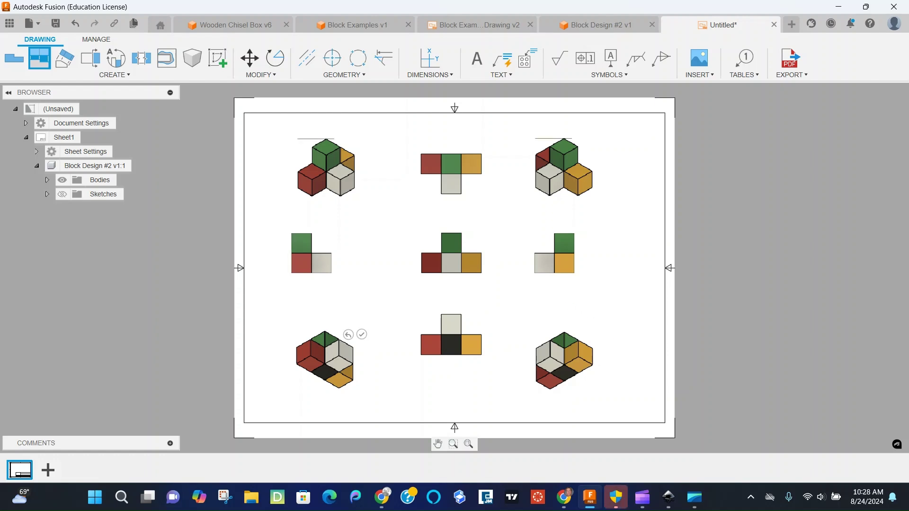
{"action": "key", "text": "Return"}
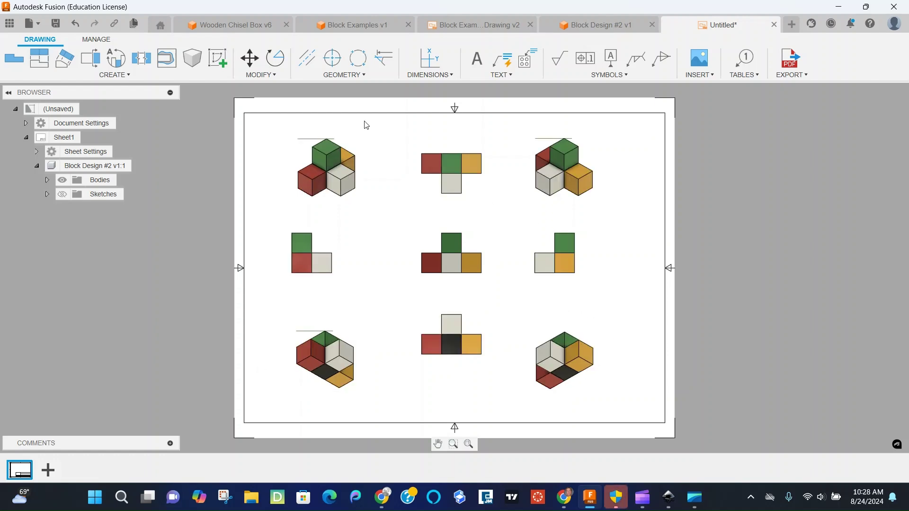
Dimension the overall width of the front view, placing the dimension below it.
{"action": "left_click", "coordinate": [445, 75]}
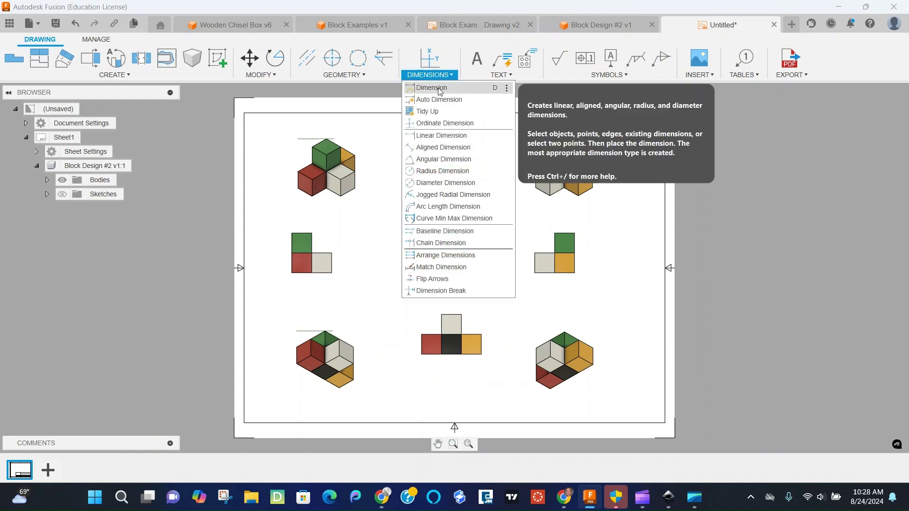
{"action": "left_click", "coordinate": [429, 87]}
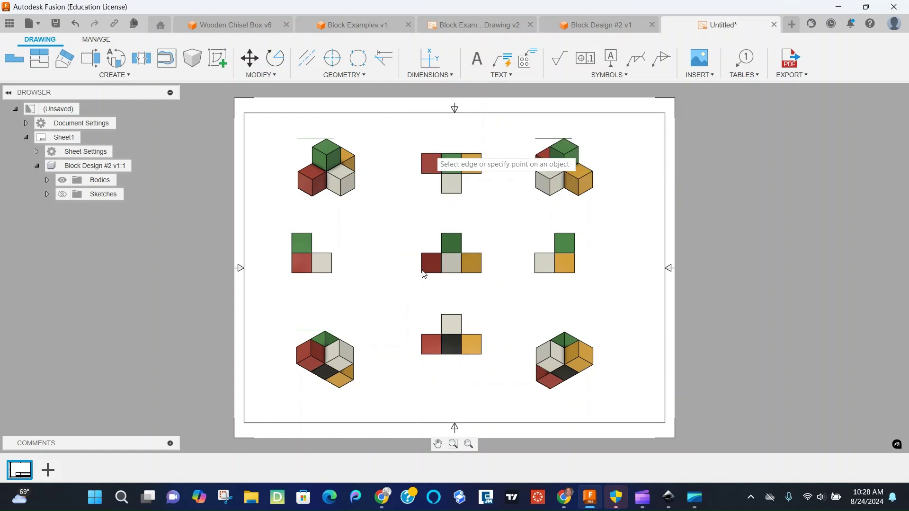
{"action": "scroll", "coordinate": [427, 277], "scroll_direction": "up", "scroll_amount": 1}
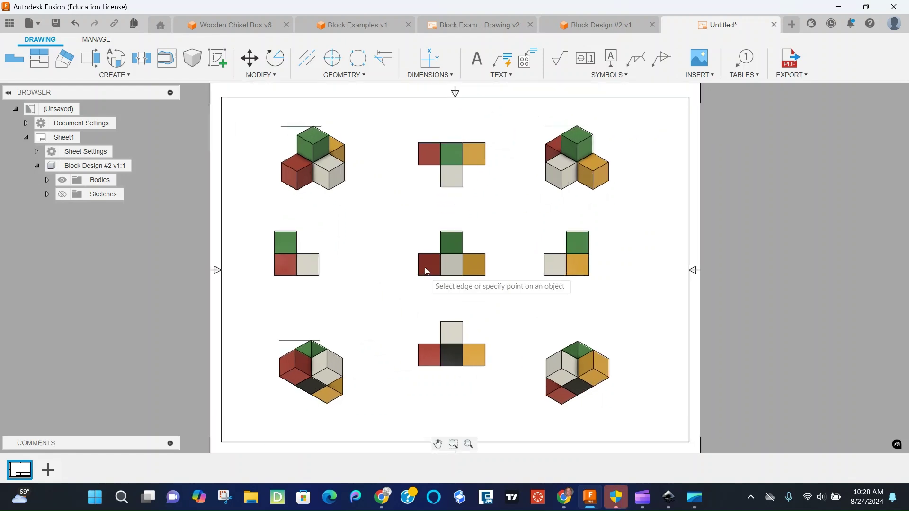
{"action": "scroll", "coordinate": [419, 277], "scroll_direction": "up", "scroll_amount": 1}
{"action": "left_click", "coordinate": [423, 279]}
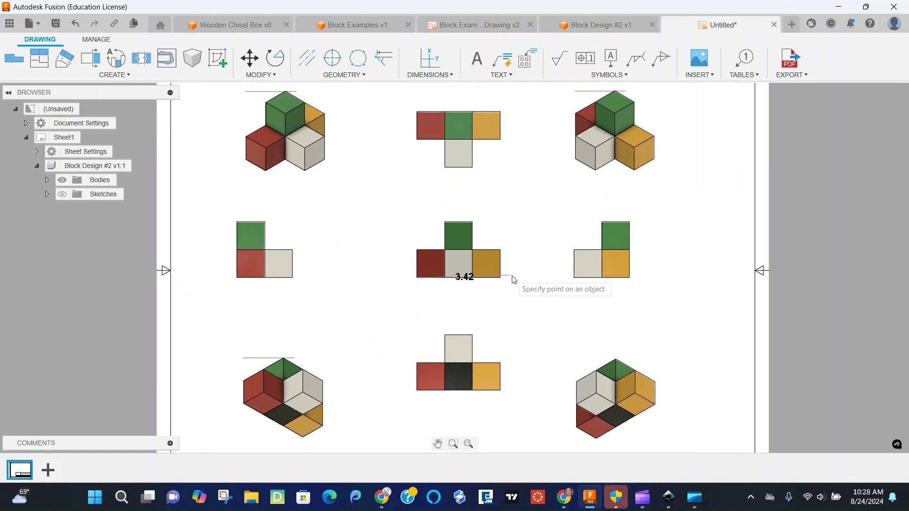
{"action": "left_click", "coordinate": [500, 279]}
{"action": "left_click", "coordinate": [501, 298]}
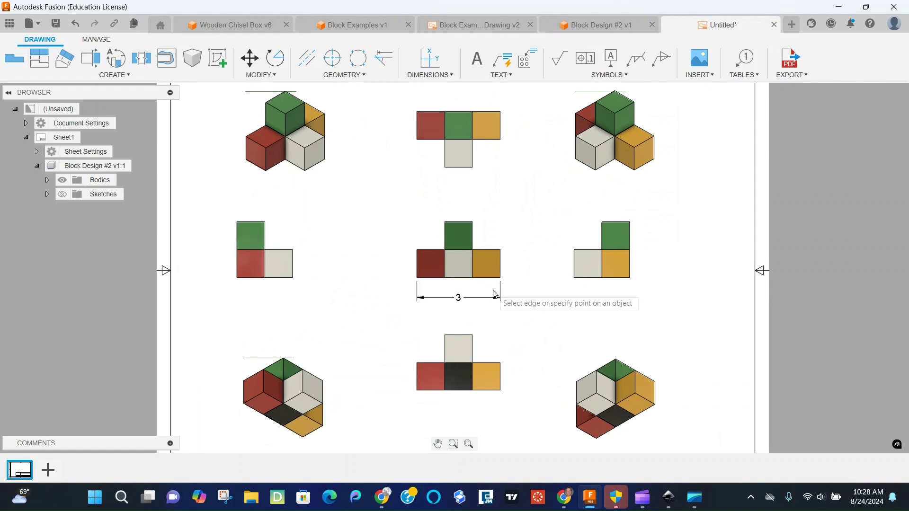
Dimension the yellow cube's height to the right of the front view and the overall height to its left.
{"action": "left_click", "coordinate": [501, 278]}
{"action": "left_click", "coordinate": [500, 249]}
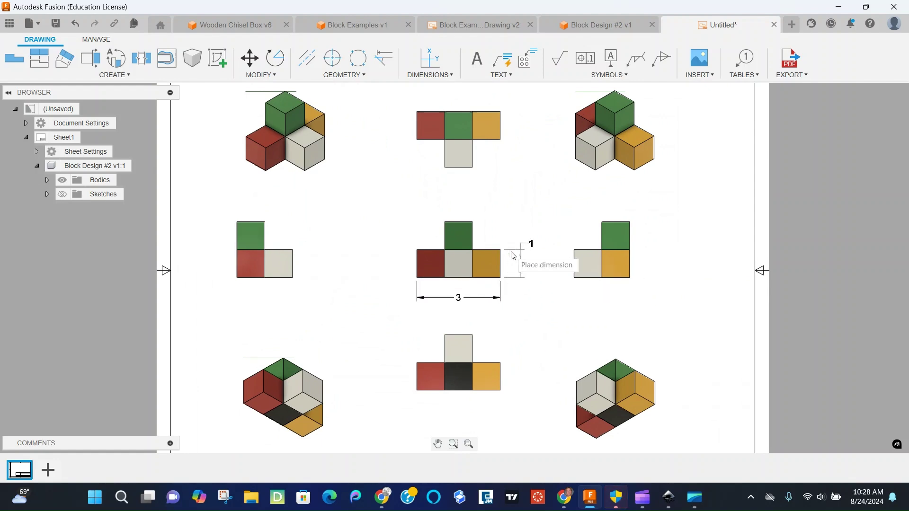
{"action": "left_click", "coordinate": [526, 247]}
{"action": "left_click", "coordinate": [444, 222]}
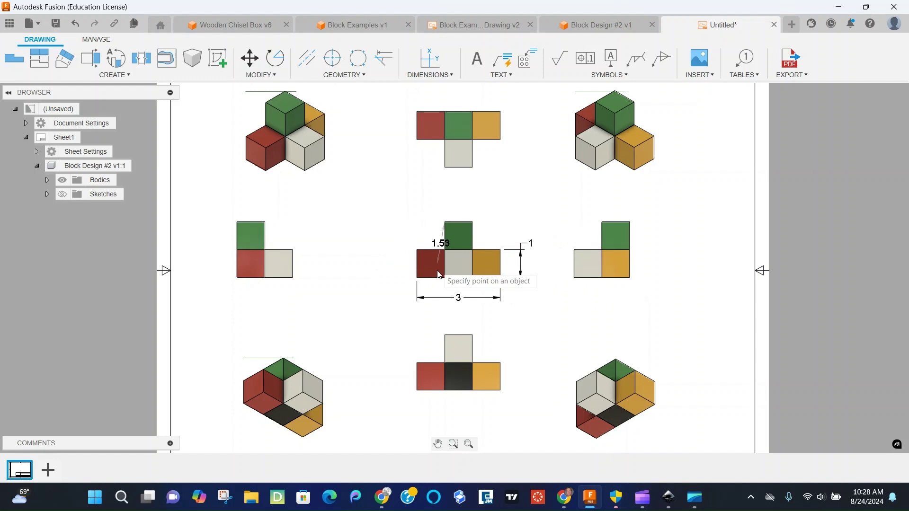
{"action": "left_click", "coordinate": [445, 278]}
{"action": "left_click", "coordinate": [384, 251]}
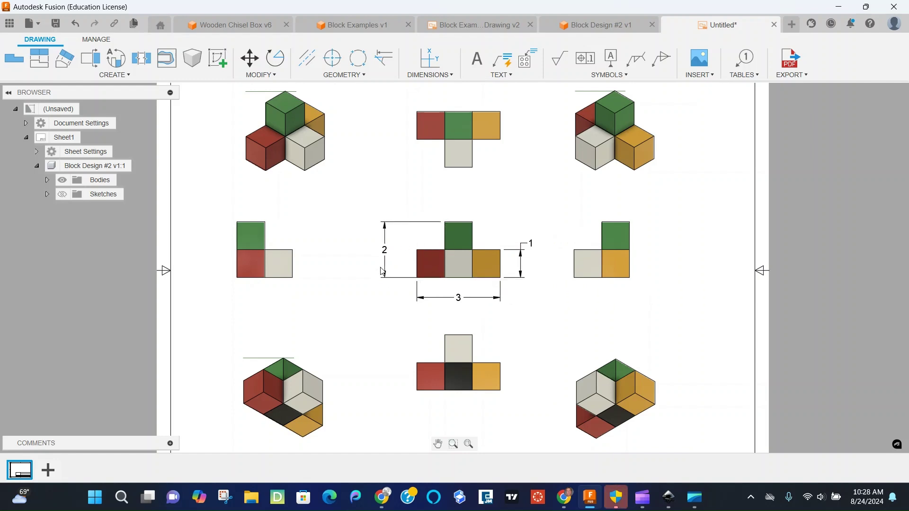
Dimension the overall depth of the right-side view, placing the dimension below it.
{"action": "left_click", "coordinate": [574, 278]}
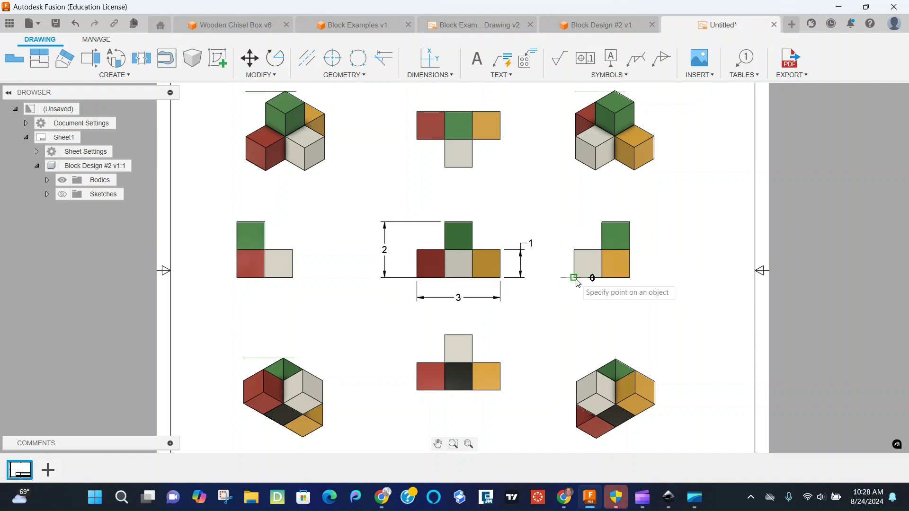
{"action": "left_click", "coordinate": [627, 283]}
{"action": "left_click", "coordinate": [626, 297]}
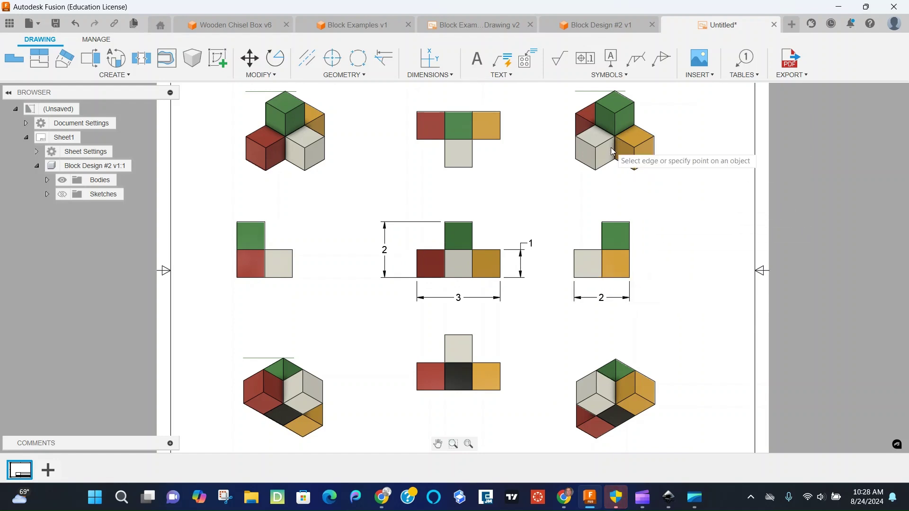
{"action": "scroll", "coordinate": [602, 139], "scroll_direction": "down", "scroll_amount": 2}
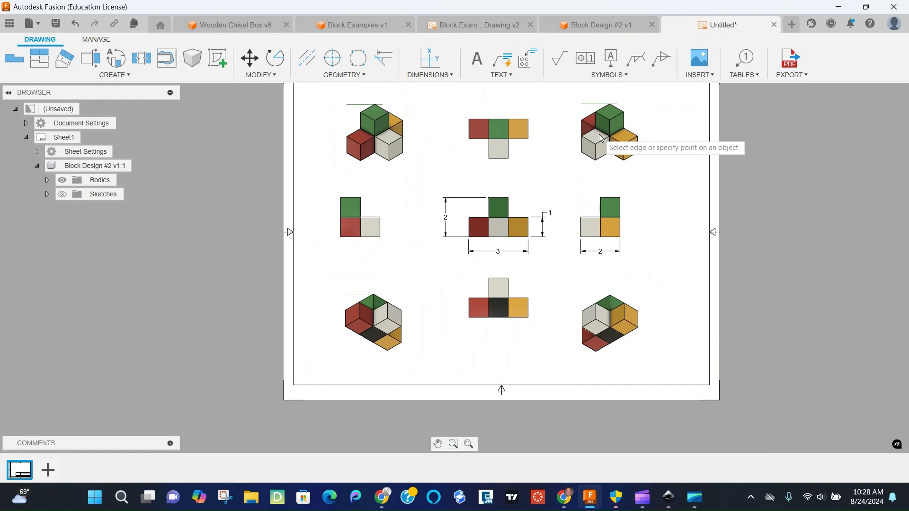
{"action": "scroll", "coordinate": [592, 157], "scroll_direction": "up", "scroll_amount": 4}
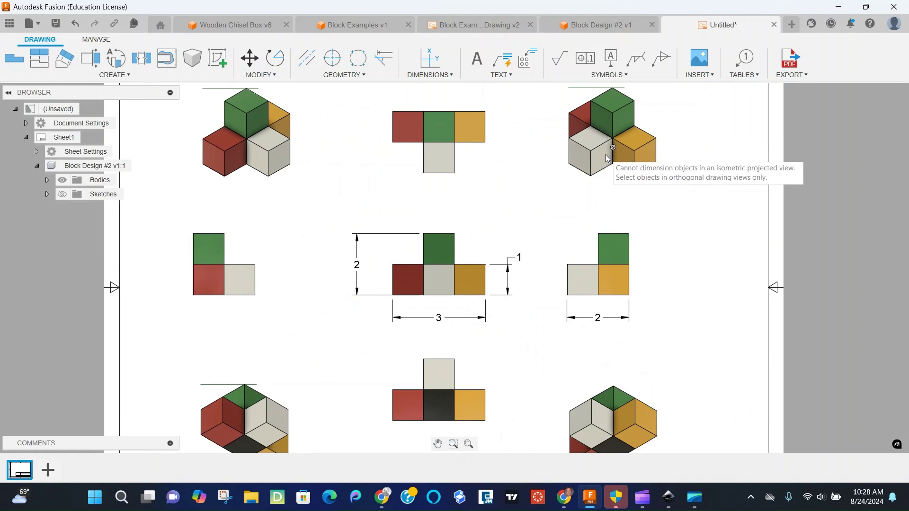
Add a text note in the empty area near the sheet's lower-right corner, reading "Drawn By:" with the drafter's name on a second line.
{"action": "scroll", "coordinate": [439, 280], "scroll_direction": "down", "scroll_amount": 2}
{"action": "scroll", "coordinate": [438, 278], "scroll_direction": "down", "scroll_amount": 3}
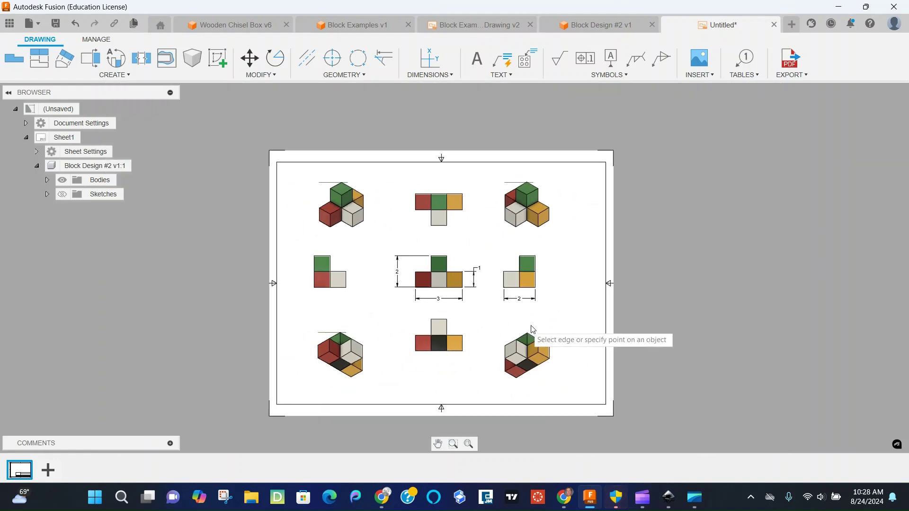
{"action": "scroll", "coordinate": [524, 335], "scroll_direction": "up", "scroll_amount": 2}
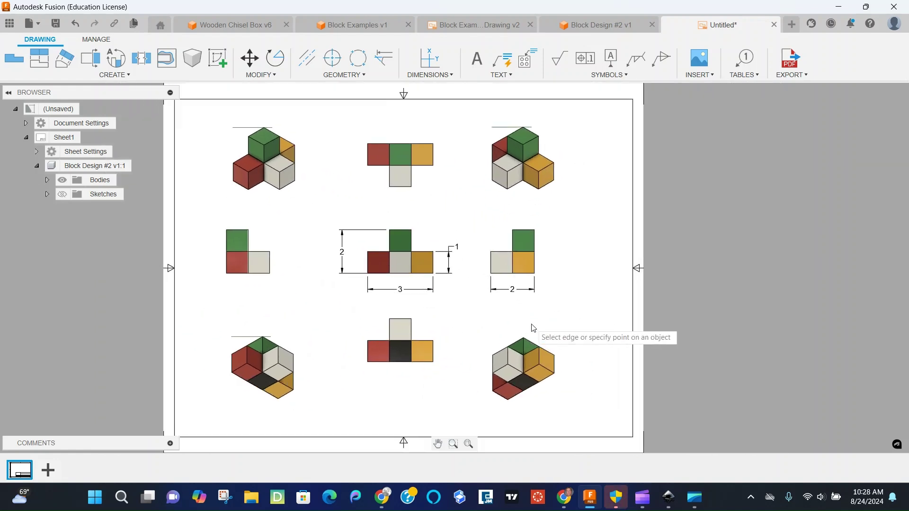
{"action": "left_click", "coordinate": [477, 58]}
{"action": "left_click", "coordinate": [561, 399]}
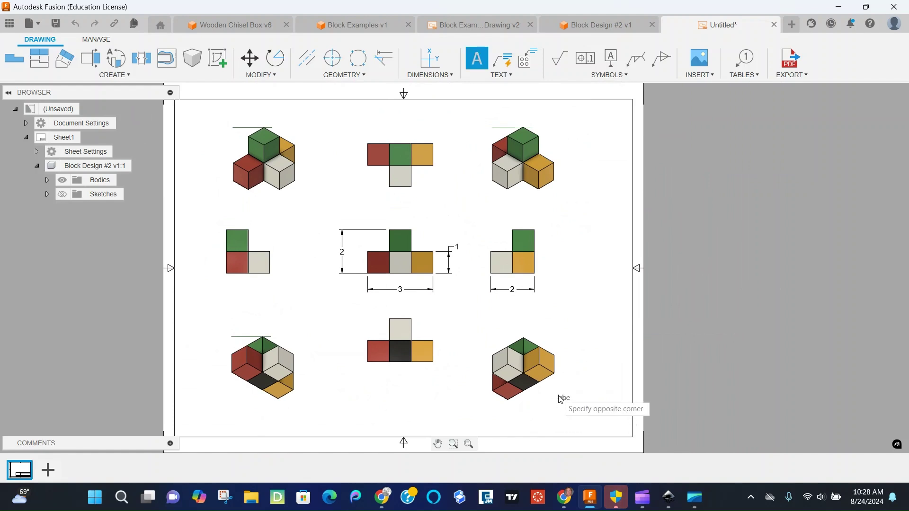
{"action": "left_click", "coordinate": [621, 430]}
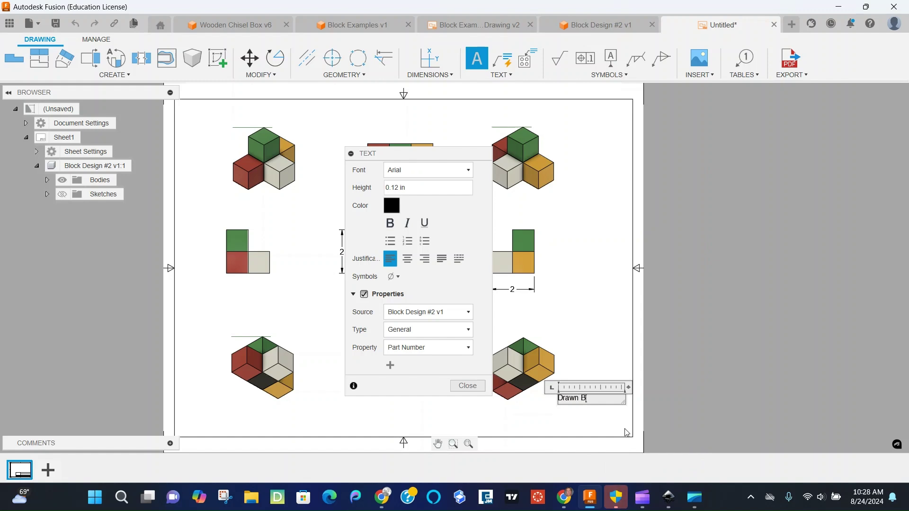
{"action": "type", "text": "Drawn By:"}
{"action": "key", "text": "Return"}
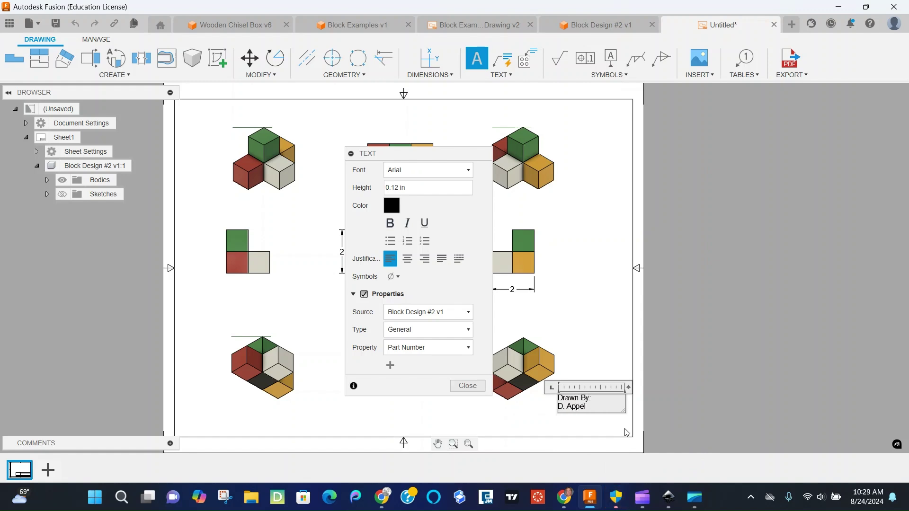
{"action": "left_click", "coordinate": [601, 367]}
Move the drafter note closer to the lower-right corner of the sheet border.
{"action": "left_click", "coordinate": [572, 405]}
{"action": "left_click", "coordinate": [570, 406]}
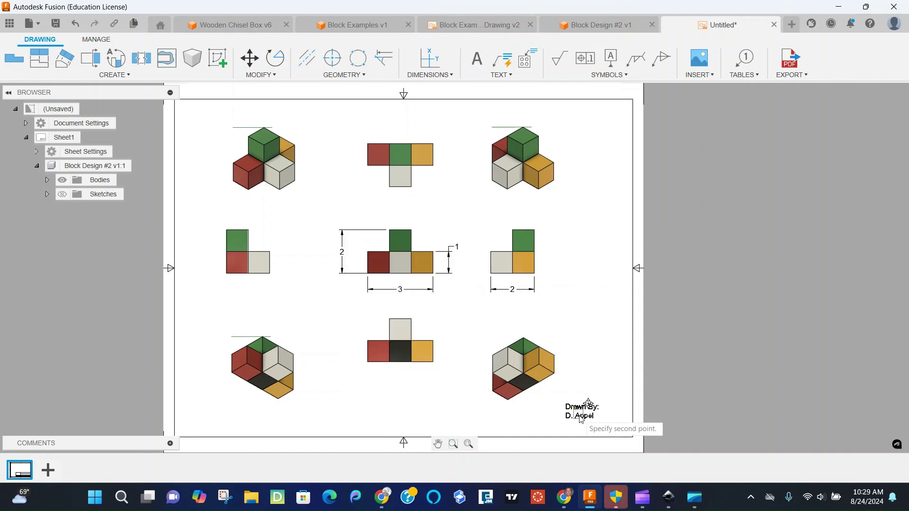
{"action": "left_click", "coordinate": [600, 426]}
Save the drawing as "Block Design #2 Drawing #2" in the Block Designs folder.
{"action": "scroll", "coordinate": [682, 391], "scroll_direction": "down", "scroll_amount": 2}
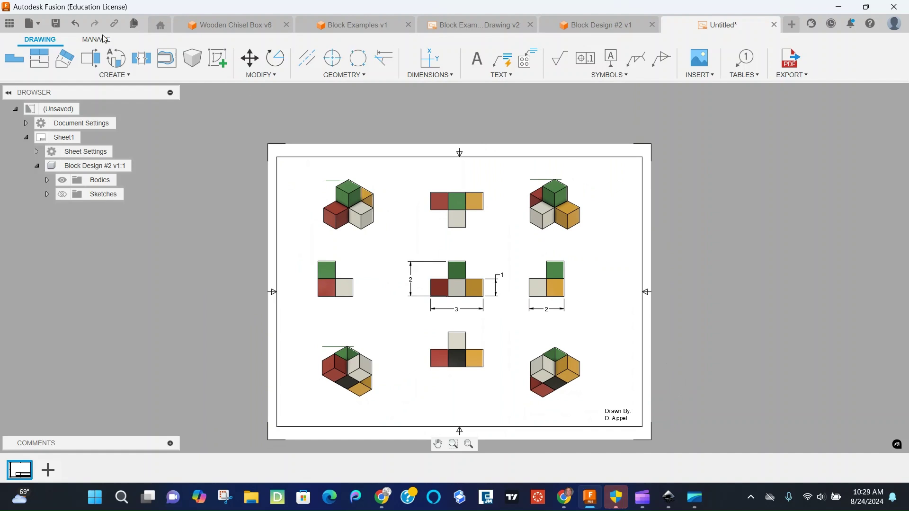
{"action": "left_click", "coordinate": [55, 23]}
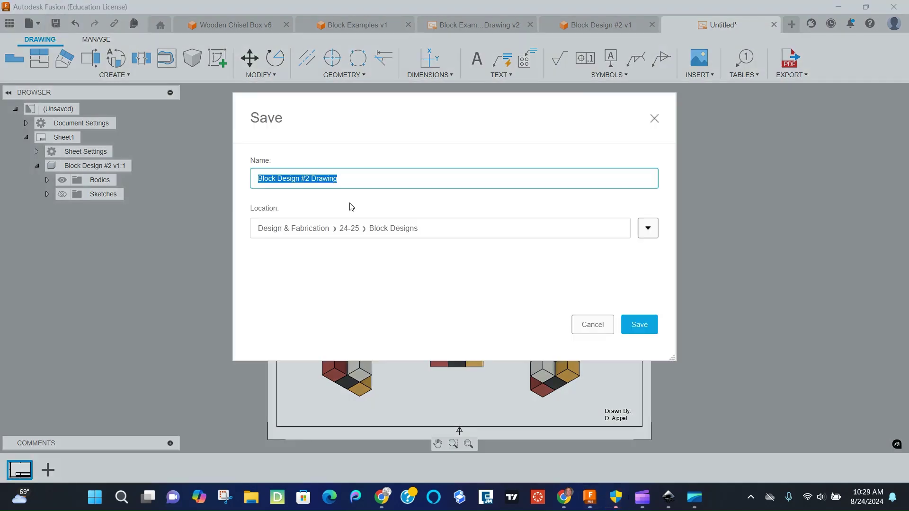
{"action": "key", "text": "End"}
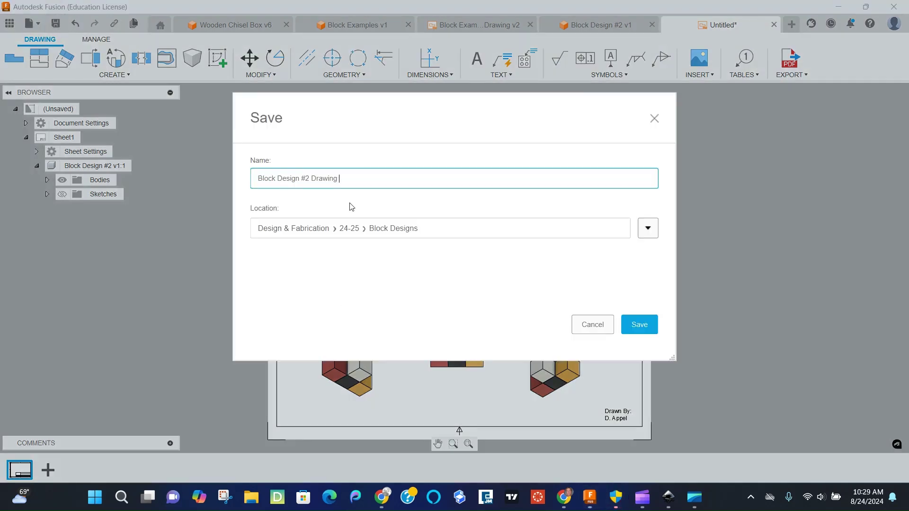
{"action": "type", "text": "#2"}
{"action": "key", "text": "Return"}
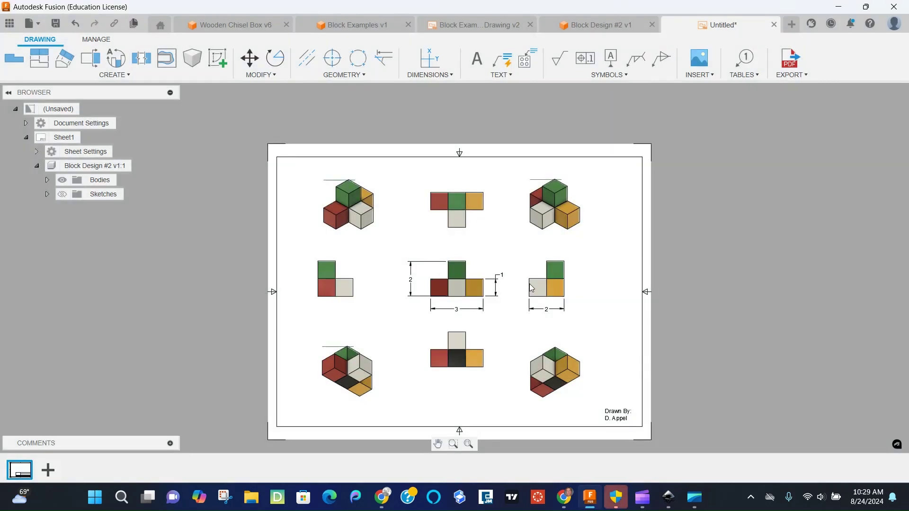
Export all sheets with lineweights as the PDF "Block Design #2 Drawing #2 v1" to the computer's Desktop, leaving Open PDF off.
{"action": "left_click", "coordinate": [787, 64]}
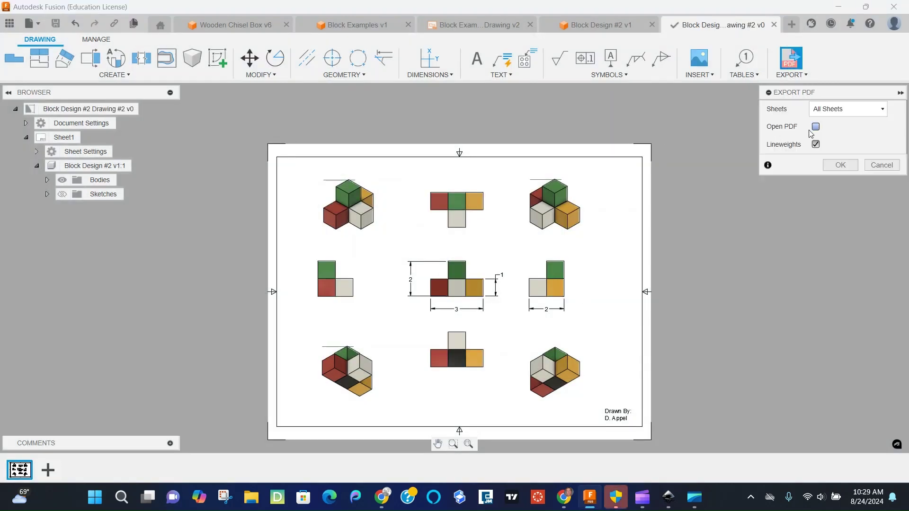
{"action": "left_click", "coordinate": [839, 165]}
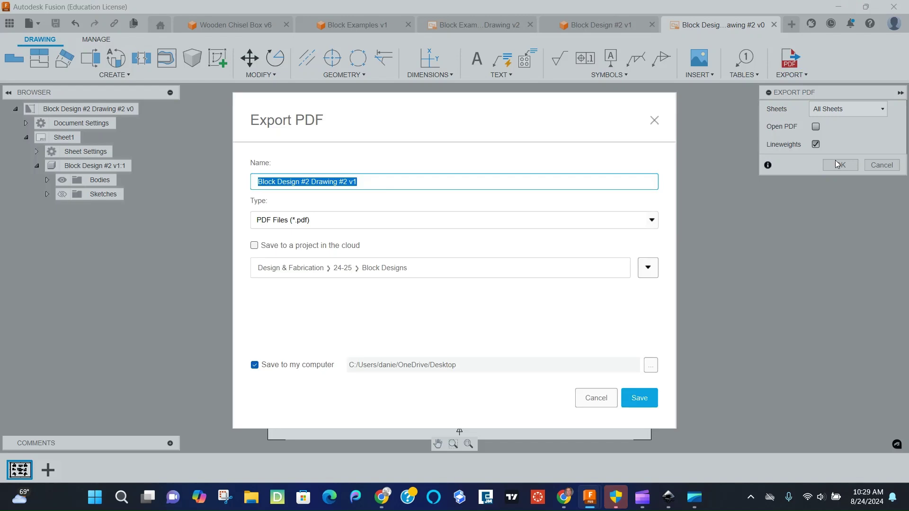
{"action": "left_click", "coordinate": [634, 397]}
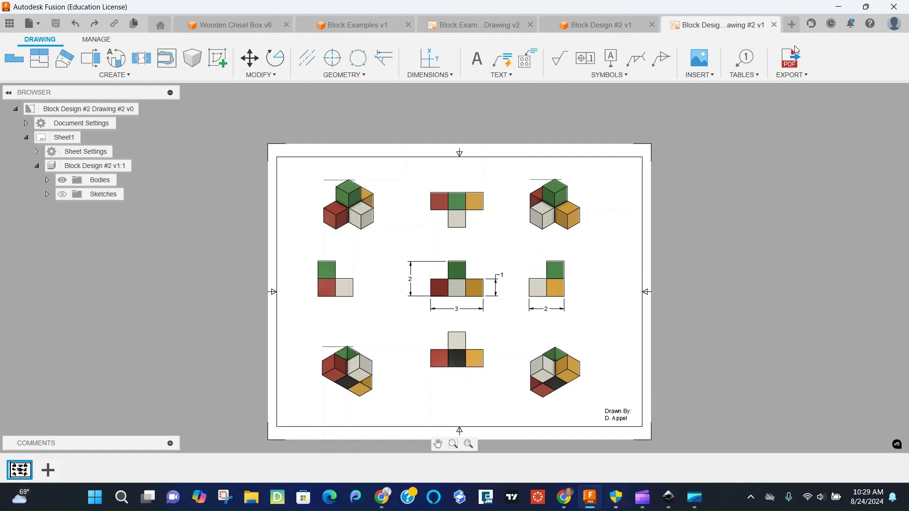
Minimize Fusion and check the exported PDF in Chrome, examining its views, dimensions and drafter note.
{"action": "left_click", "coordinate": [839, 6]}
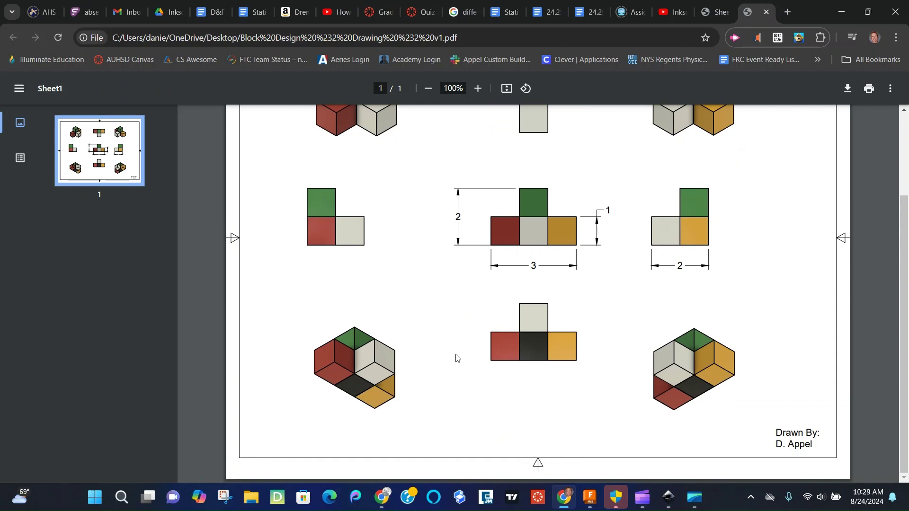
{"action": "scroll", "coordinate": [456, 358], "scroll_direction": "up", "scroll_amount": 3}
{"action": "scroll", "coordinate": [456, 357], "scroll_direction": "down", "scroll_amount": 3}
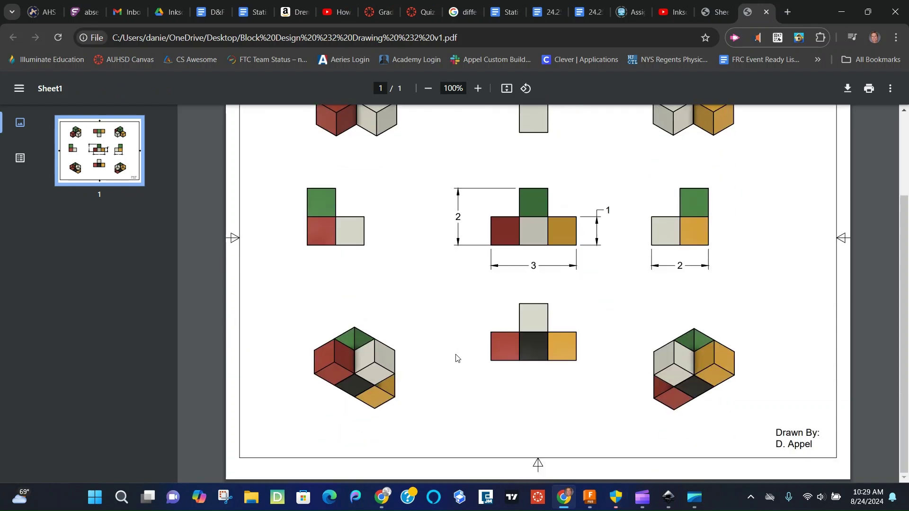
{"action": "scroll", "coordinate": [456, 357], "scroll_direction": "up", "scroll_amount": 3}
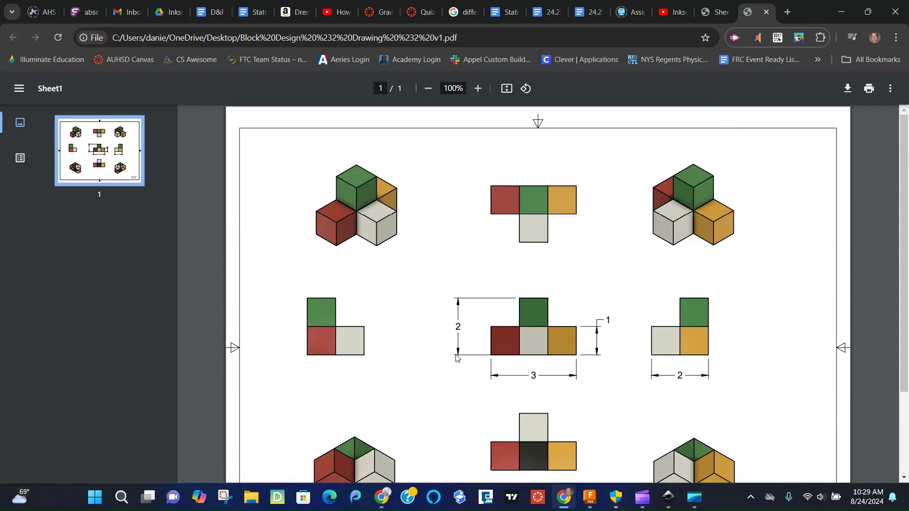